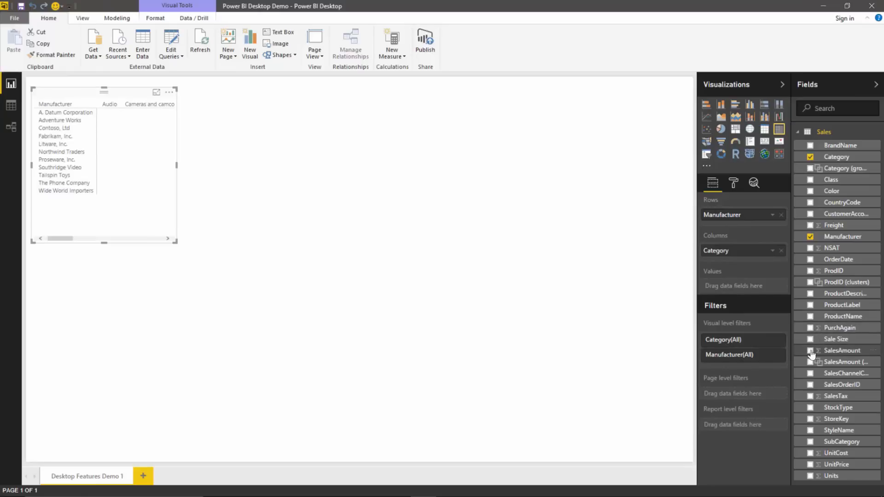
Widen the matrix to span nearly the full page width and move it slightly lower on the page.
left_click_drag(175, 242, 683, 237)
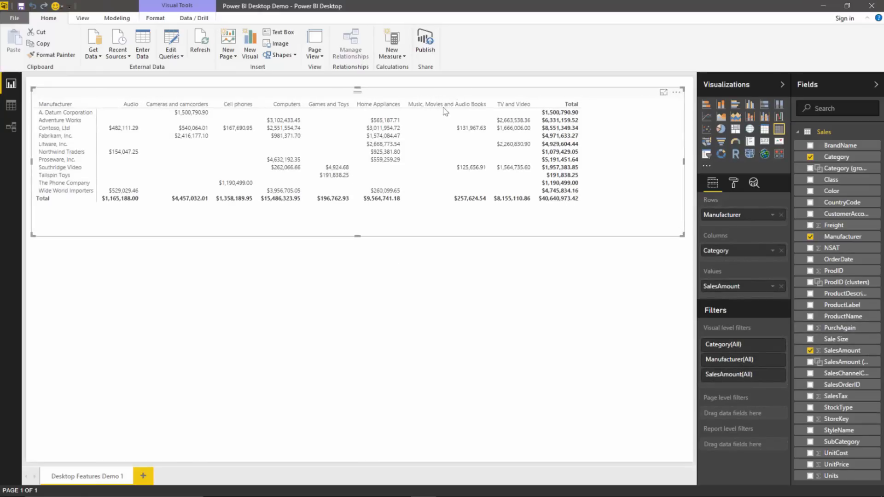
left_click_drag(443, 107, 438, 150)
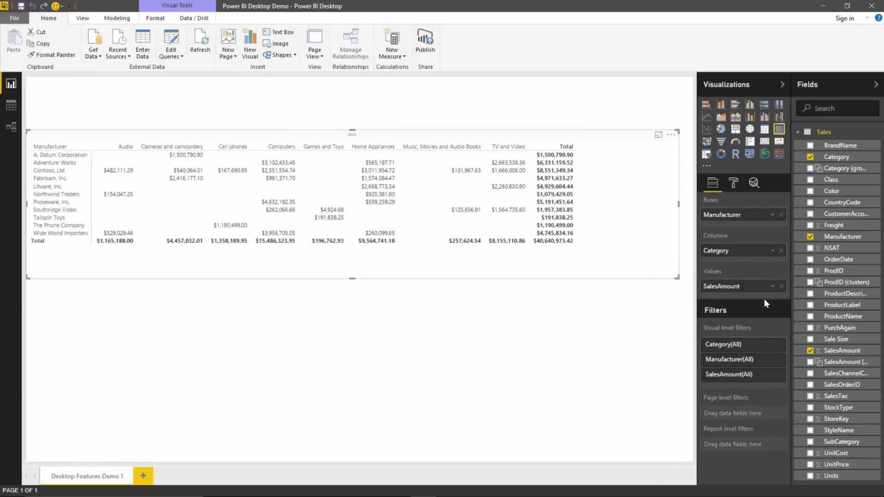
Open the conditional formatting settings for the matrix's SalesAmount values.
left_click(771, 289)
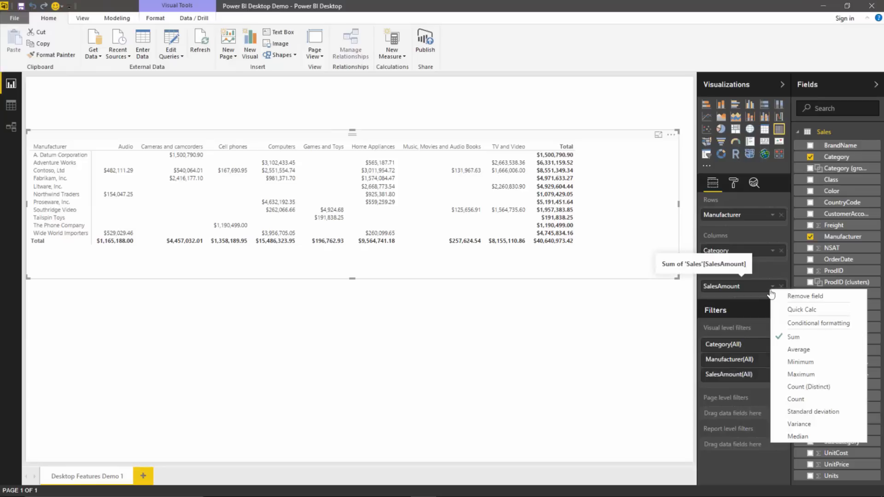
left_click(793, 322)
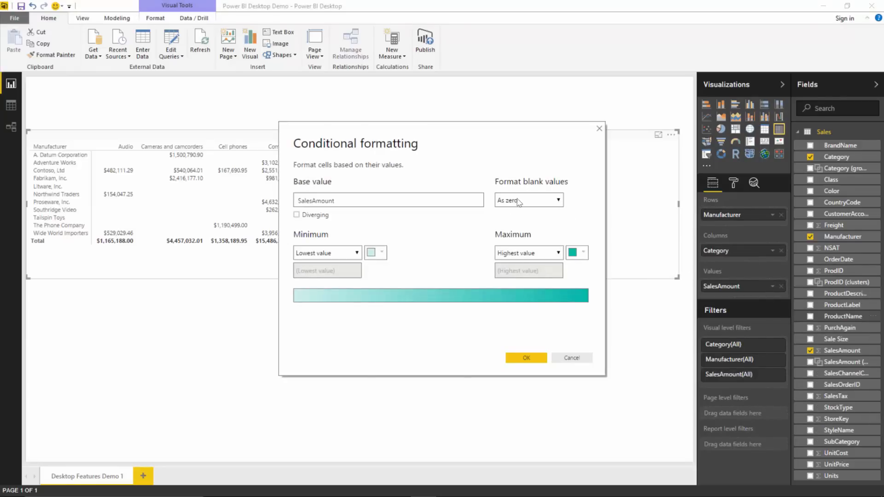
Try the Specific color option for blank values and view its available colors.
left_click(546, 204)
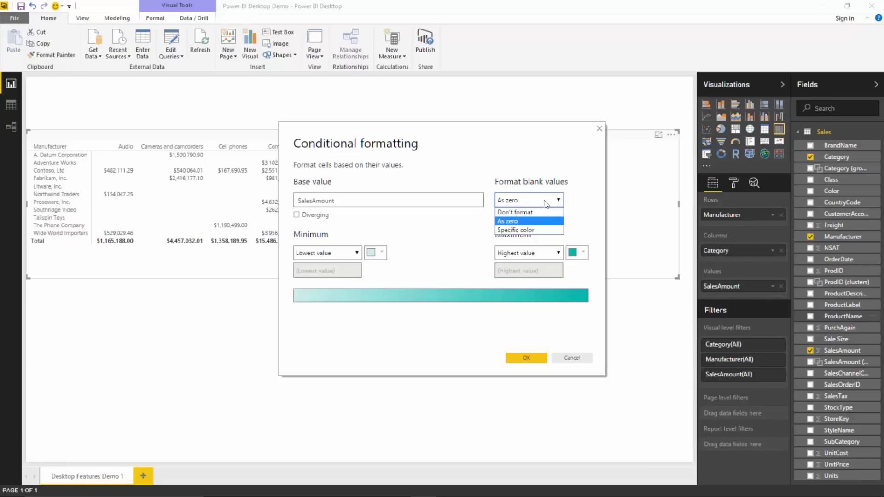
left_click(534, 230)
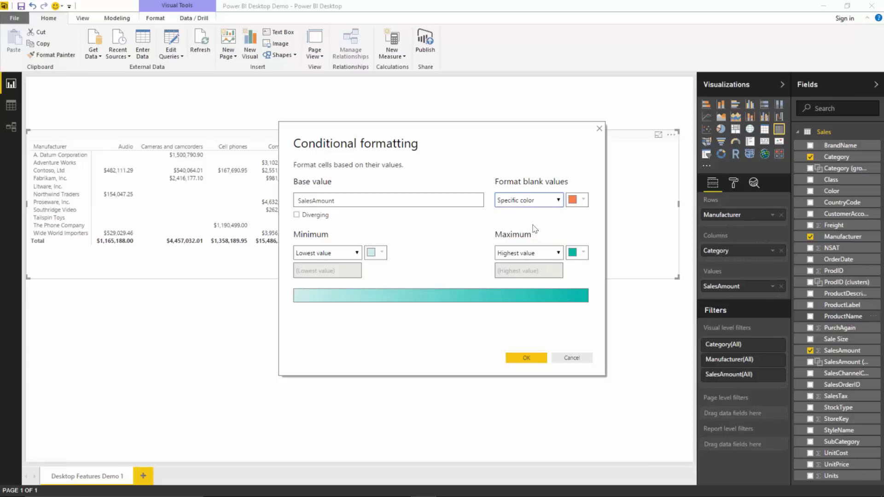
left_click(577, 202)
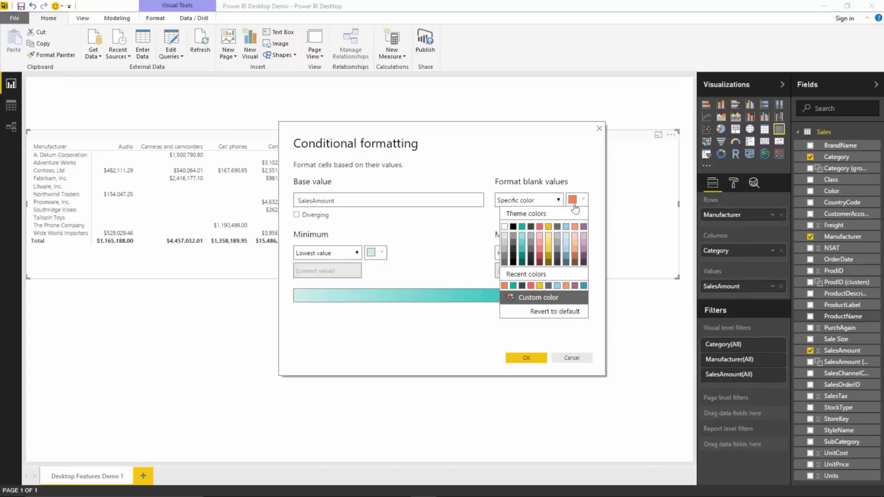
Set blank values to Don't format and apply a diverging color scale with a red minimum and a yellow center.
left_click(555, 201)
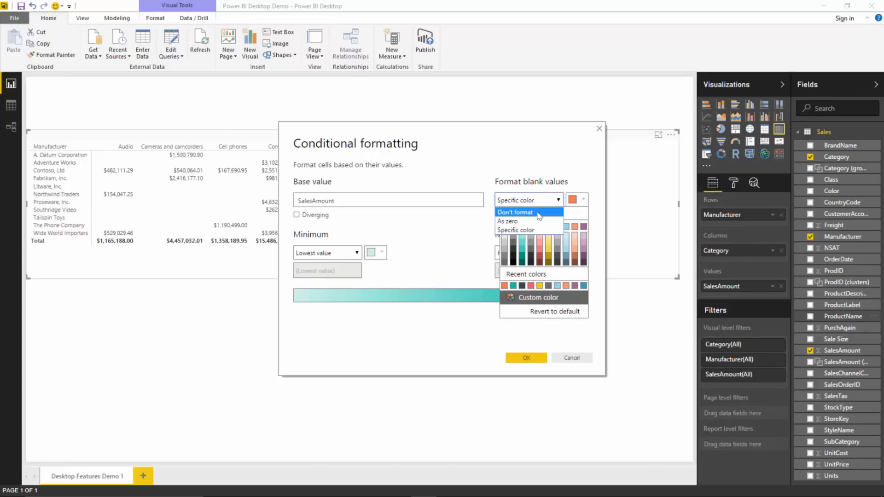
left_click(539, 214)
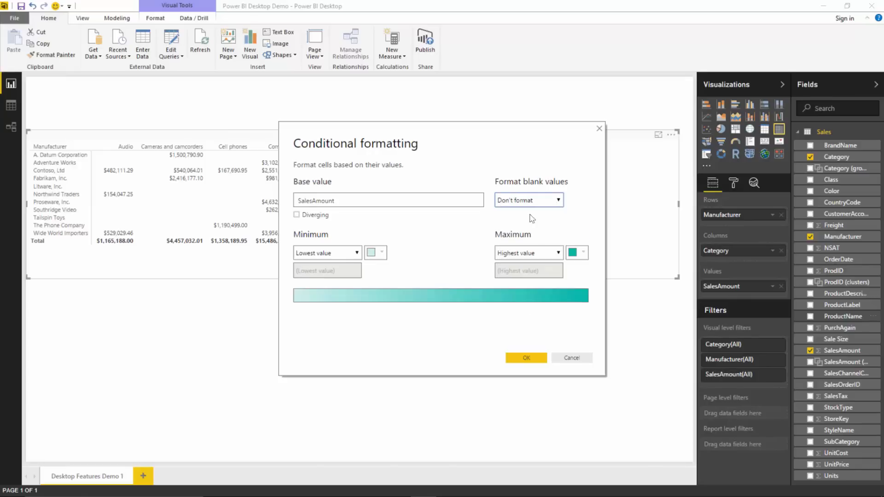
left_click(317, 216)
left_click(356, 253)
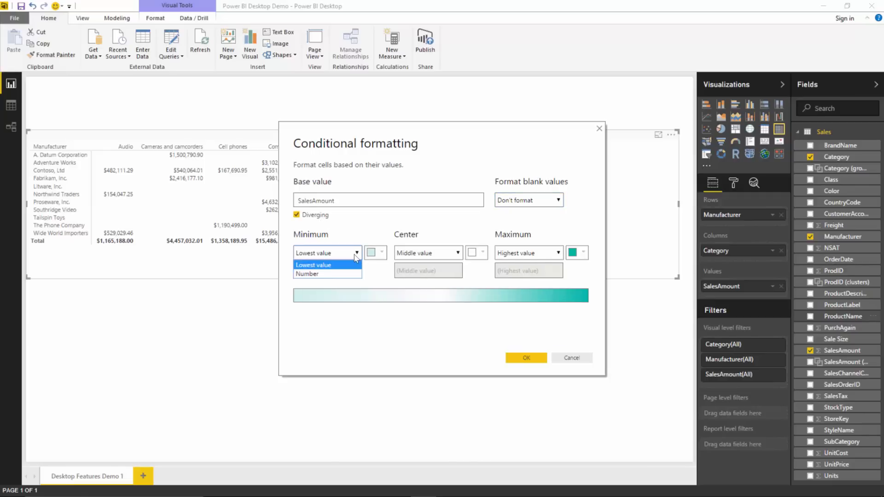
left_click(378, 254)
left_click(338, 280)
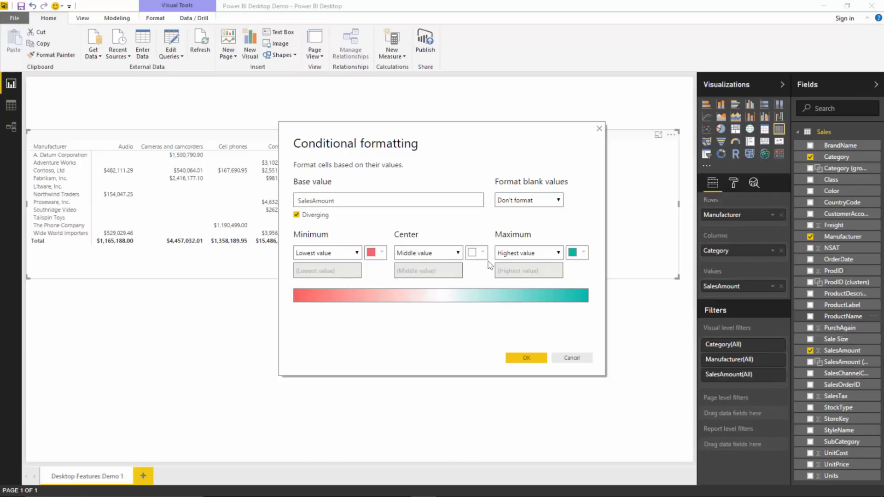
left_click(479, 253)
left_click(447, 279)
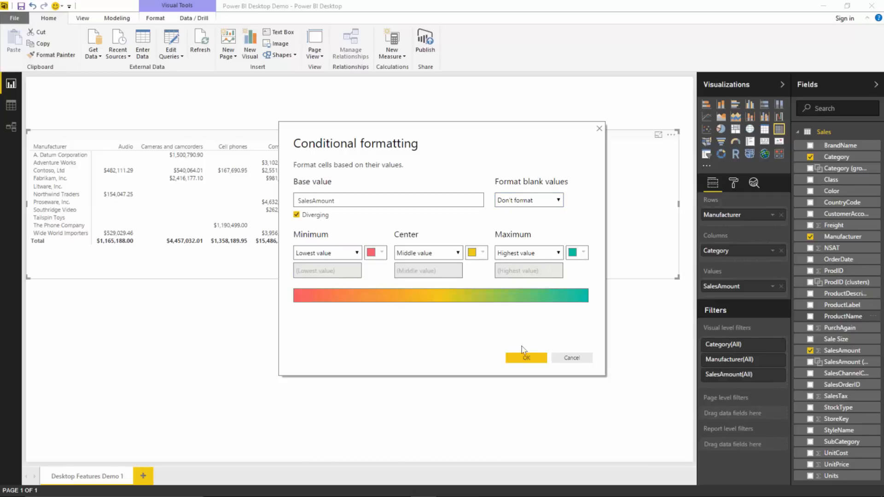
left_click(523, 359)
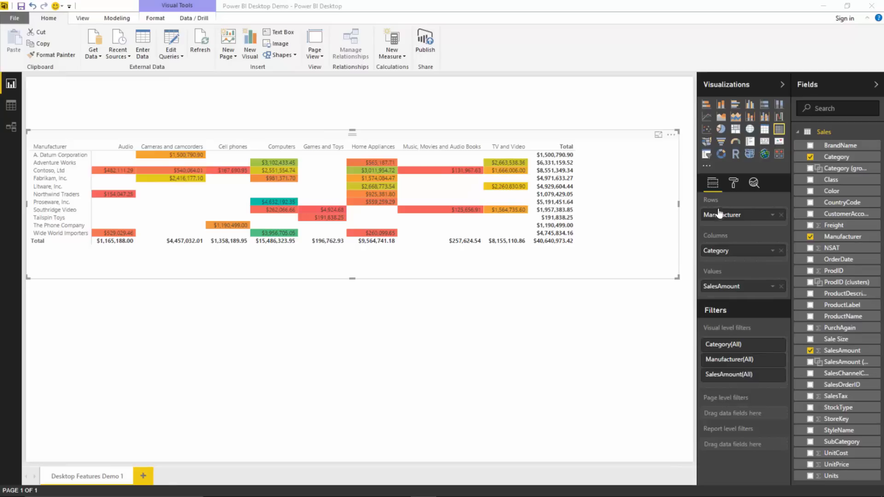
Apply the alternating-rows matrix style and make the matrix tall enough to show every row and the total.
left_click(734, 185)
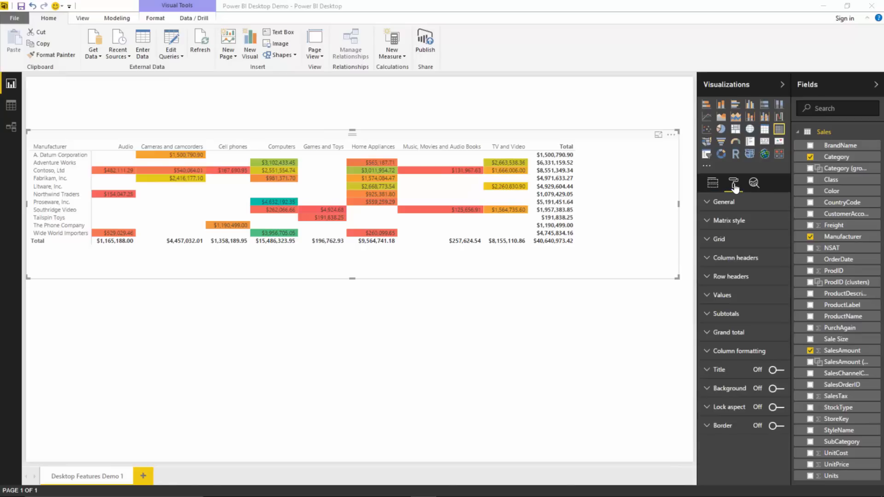
left_click(739, 221)
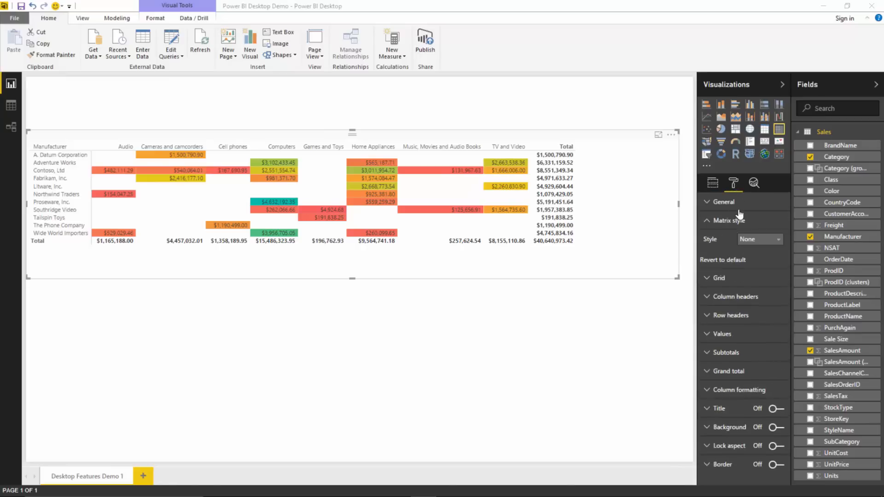
left_click(747, 238)
left_click(752, 286)
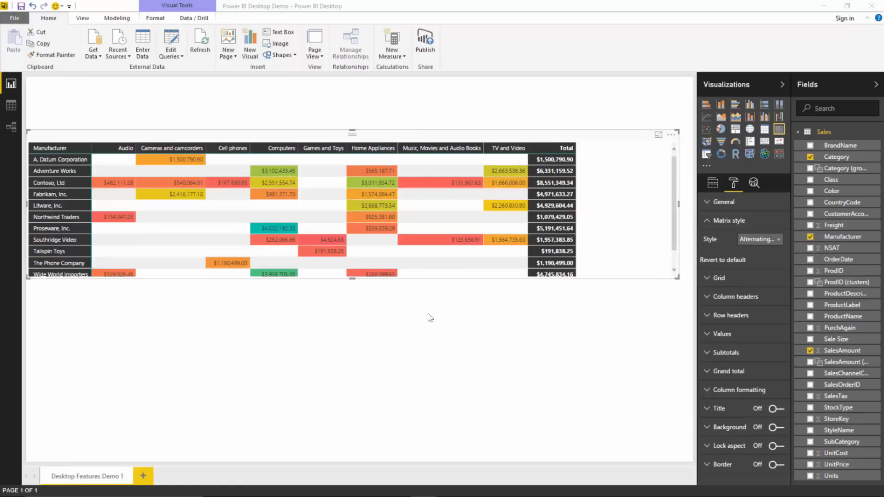
left_click_drag(352, 278, 347, 302)
left_click(350, 301)
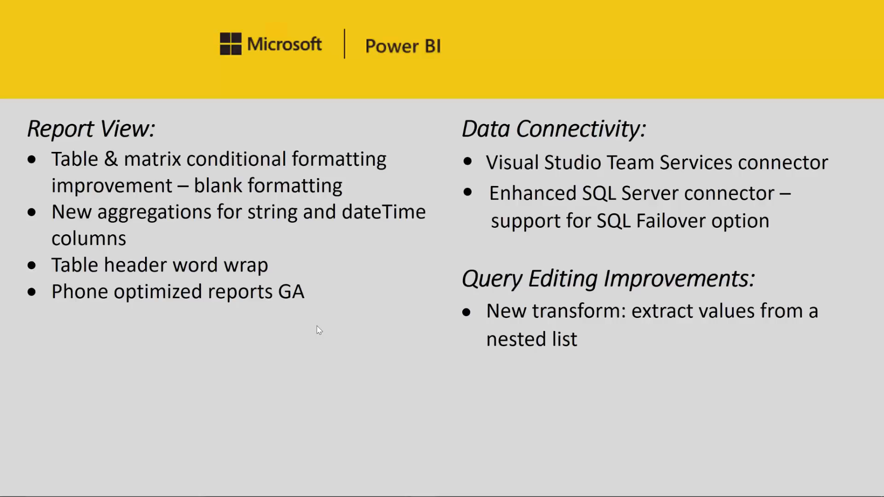
Switch to Power BI Desktop and add a table below the matrix with Category, SubCategory, CountryCode and PurchAgain, widened to show every column.
key("alt+Tab")
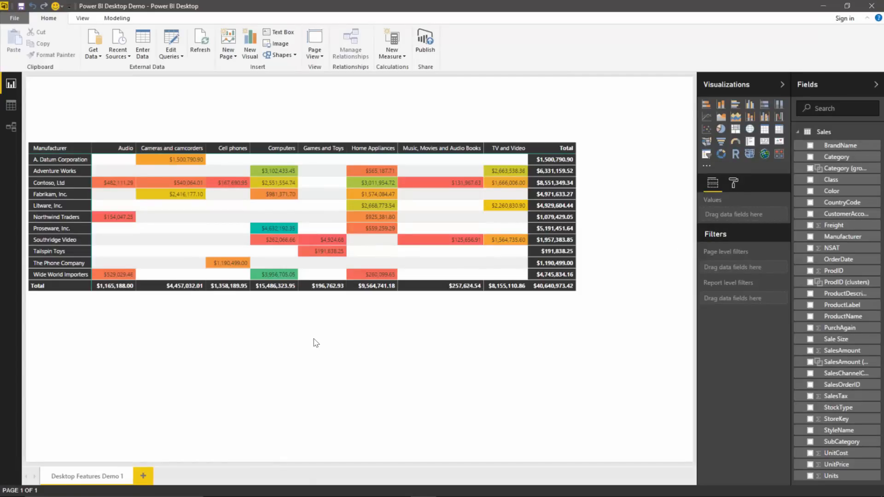
left_click(764, 131)
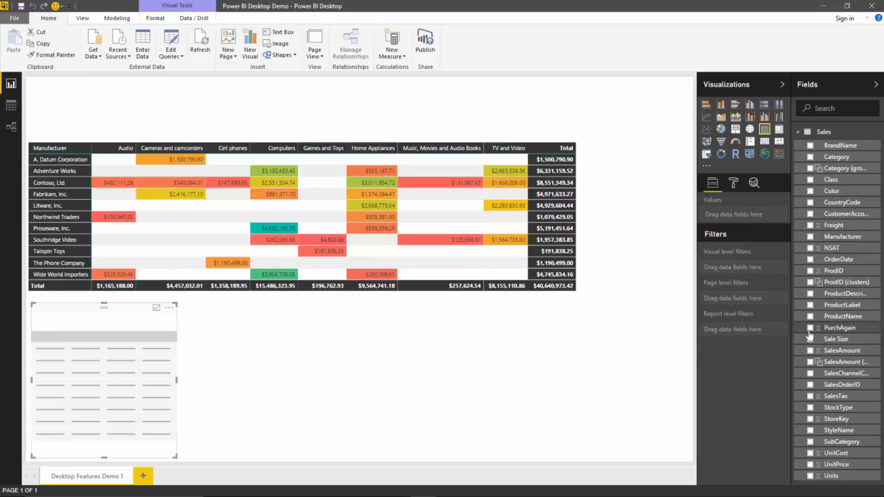
left_click(810, 157)
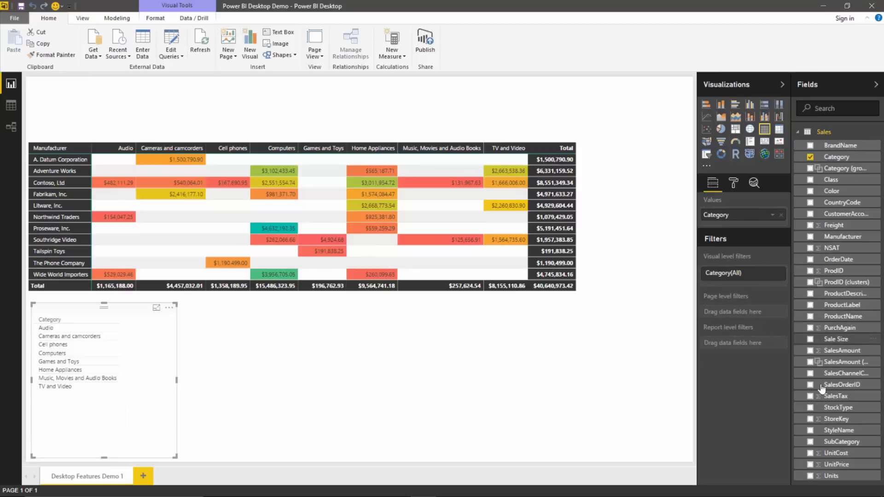
left_click(811, 442)
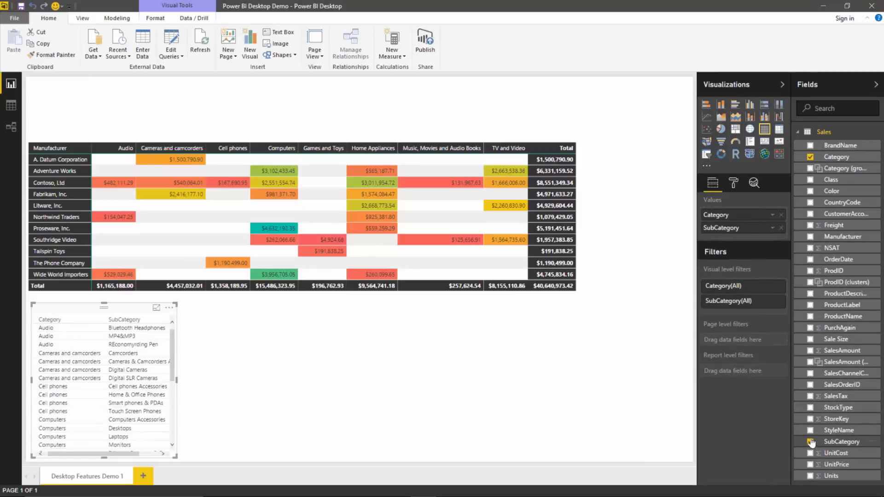
left_click(810, 203)
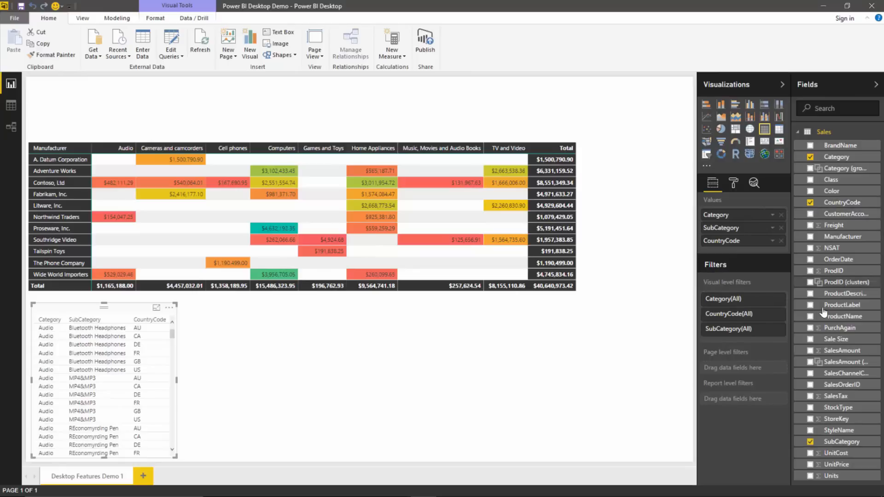
left_click(810, 328)
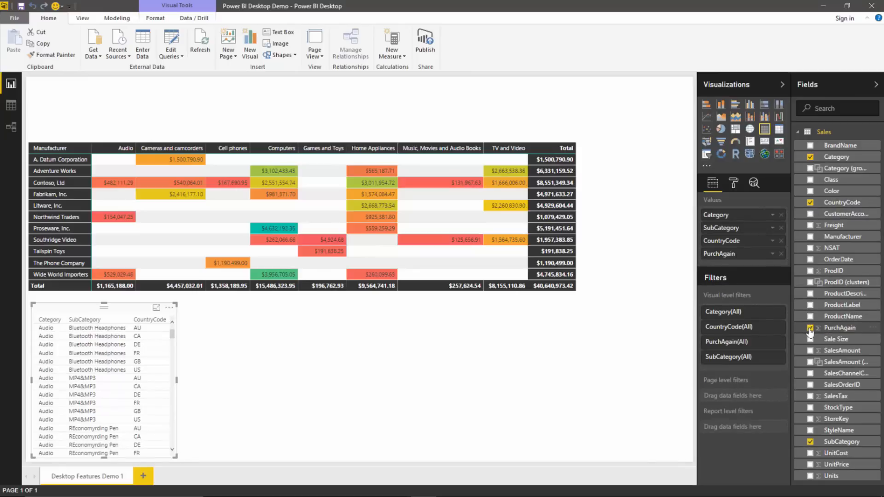
left_click_drag(175, 457, 269, 485)
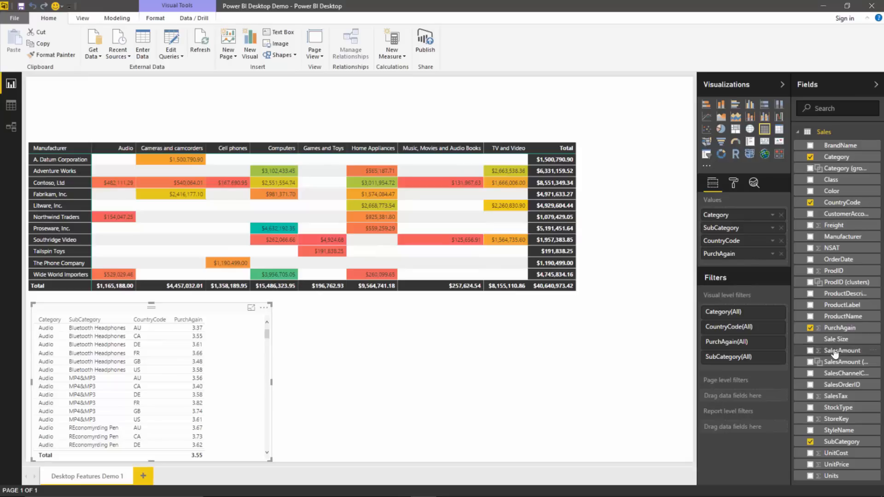
Add OrderDate to the table as a plain date instead of a date hierarchy, and widen the table to fit it.
left_click_drag(849, 261, 766, 266)
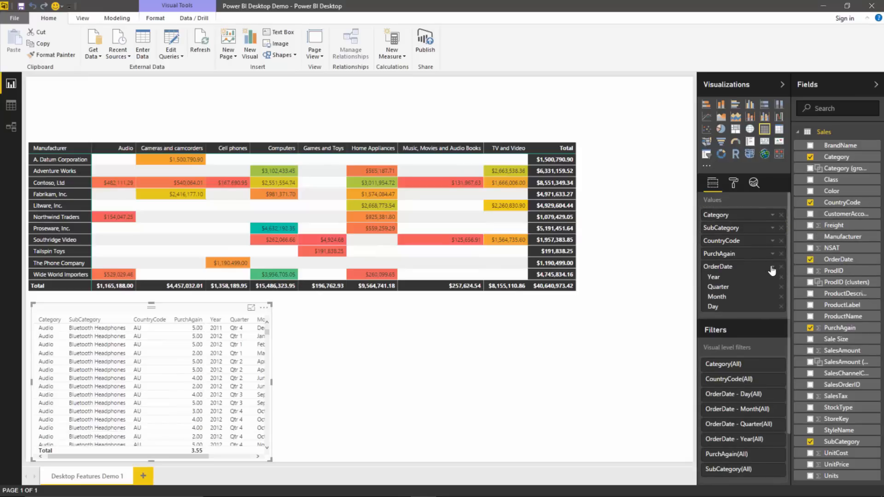
left_click(772, 266)
left_click(802, 306)
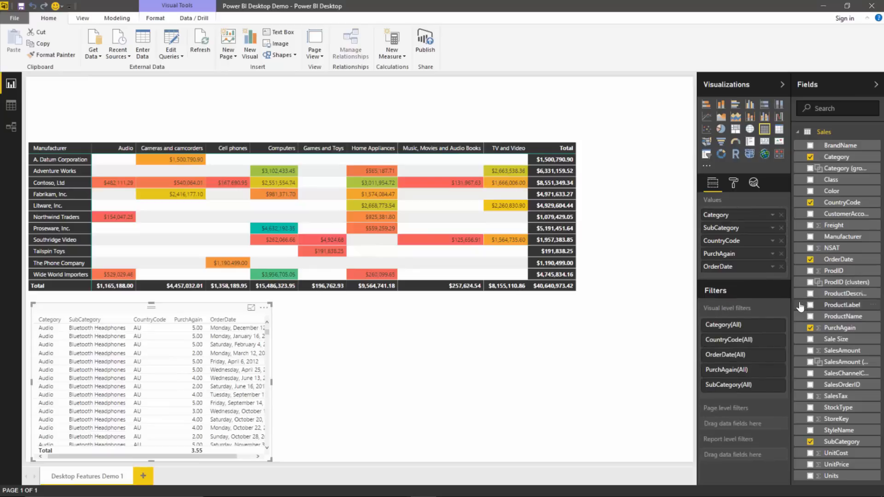
left_click_drag(270, 458, 325, 472)
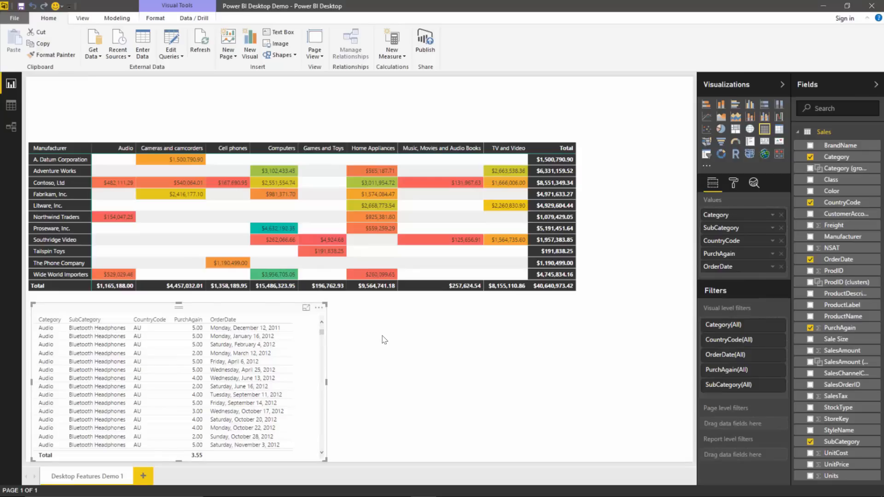
Summarize the table's OrderDate column as Latest and widen the table to show the full dates.
left_click(771, 268)
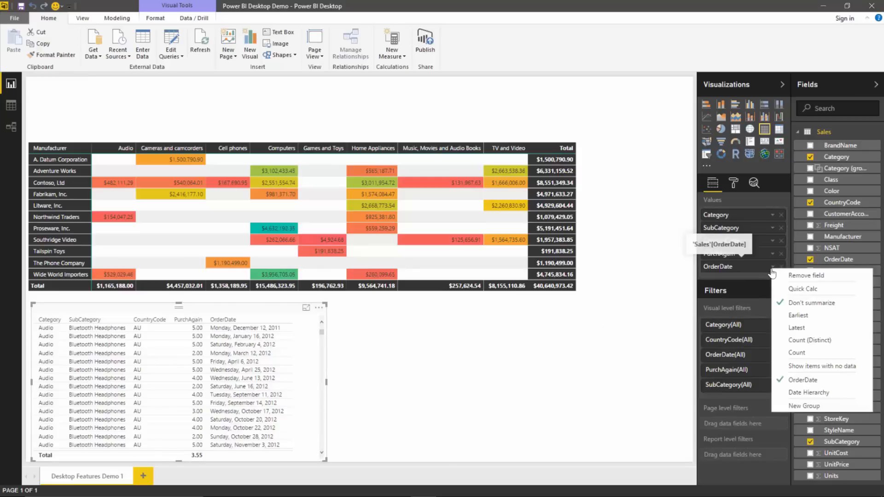
left_click(801, 329)
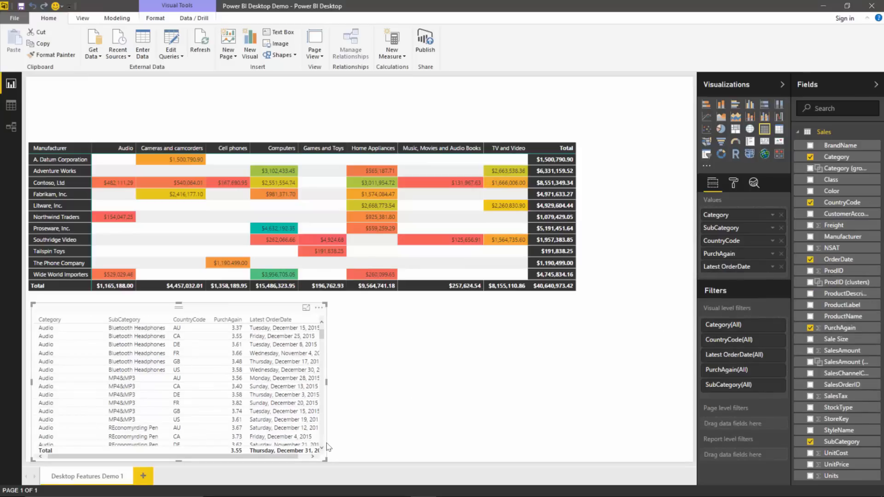
left_click_drag(325, 460, 358, 482)
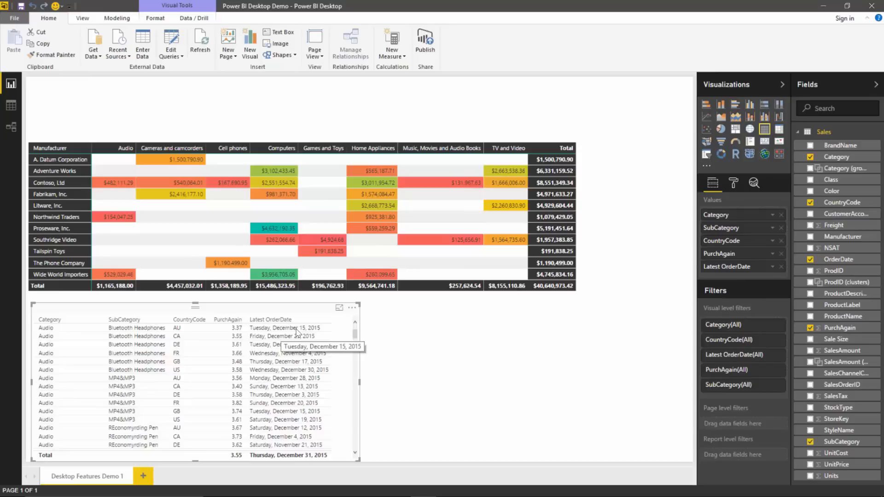
left_click(415, 356)
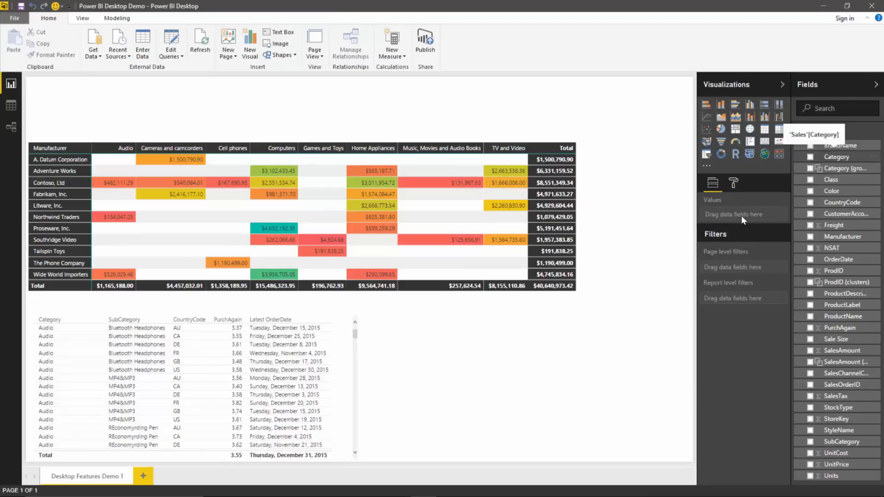
Create a clustered column chart in the empty area beside the table, with SubCategory replacing Category on its axis.
left_click_drag(827, 159, 549, 392)
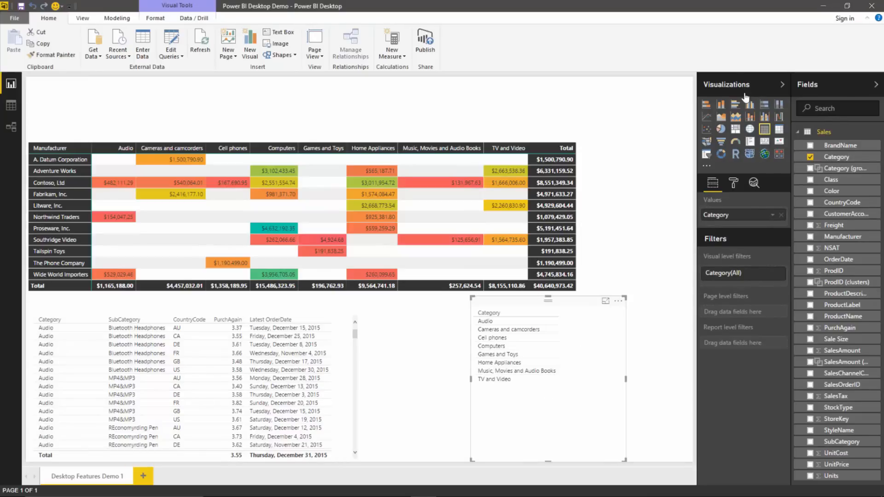
left_click(749, 107)
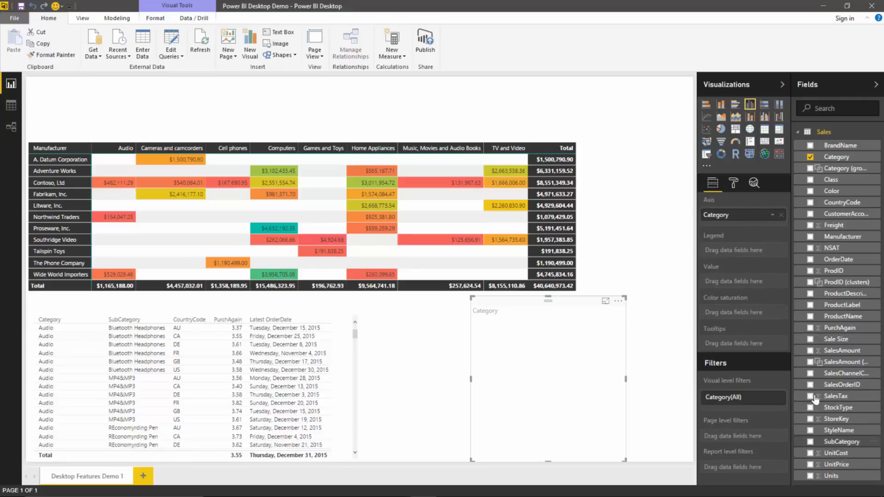
mouse_move(823, 441)
left_mouse_down()
mouse_move(742, 226)
mouse_move(746, 190)
mouse_move(746, 207)
left_mouse_up()
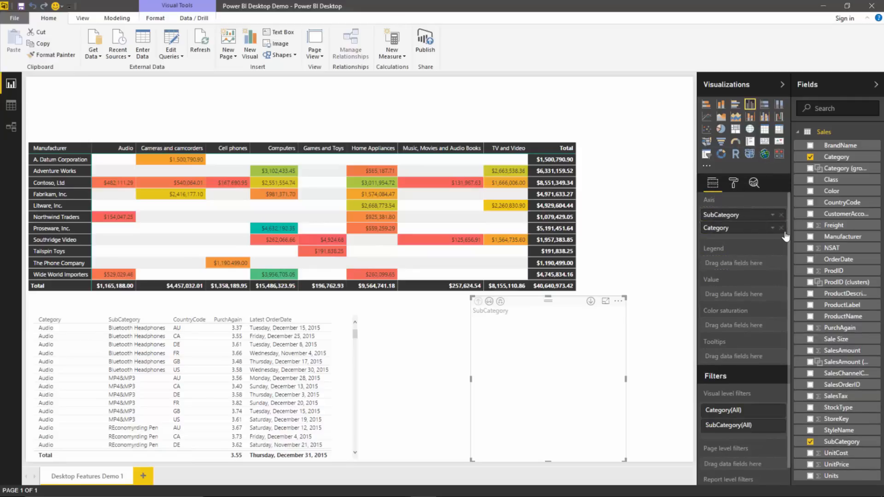
left_click(781, 228)
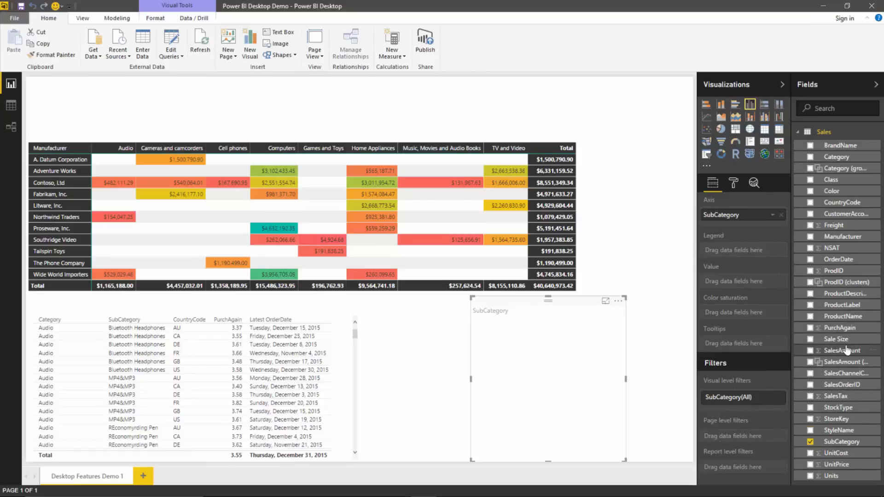
Plot SalesAmount as the column chart's value and enlarge the chart across the free space beside the table.
left_click_drag(842, 350, 745, 286)
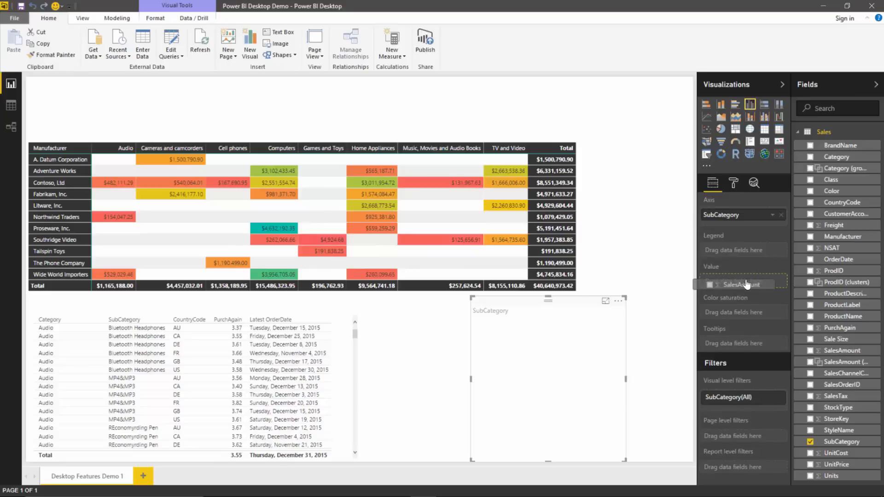
left_click_drag(476, 301, 380, 311)
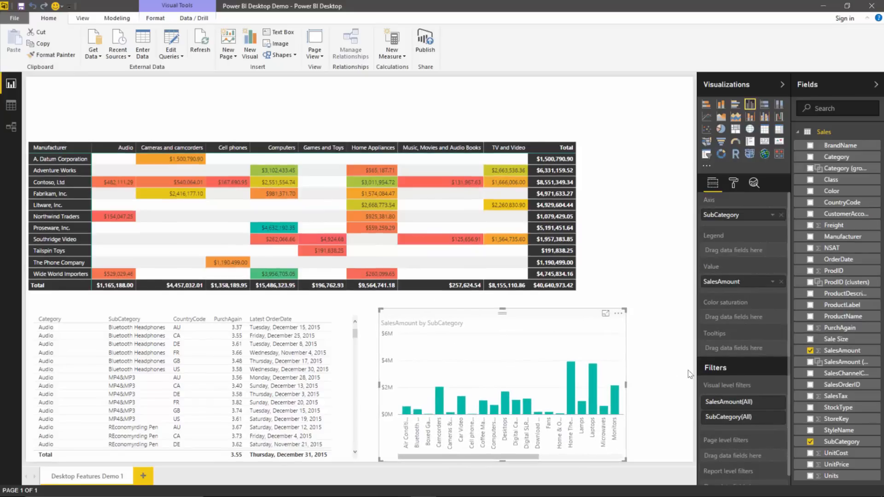
left_click_drag(625, 385, 692, 387)
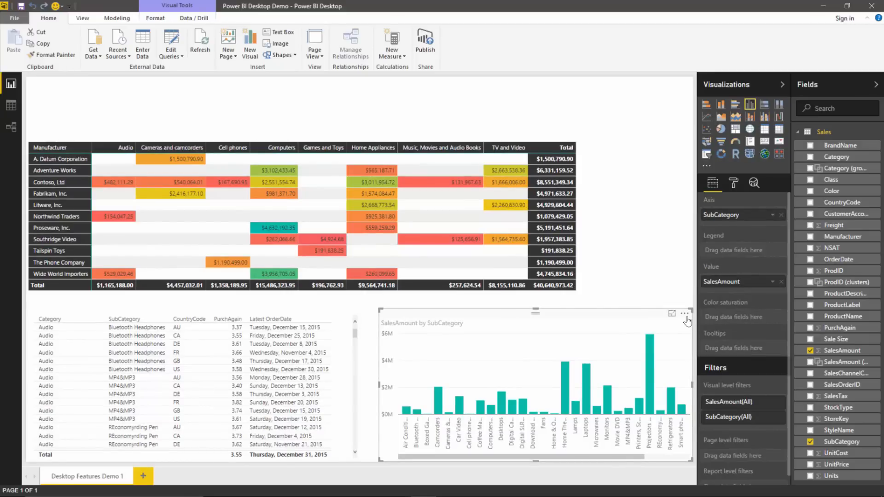
Sort the column chart by SalesAmount in descending order and add NSAT to its tooltips.
left_click(684, 314)
left_click(699, 341)
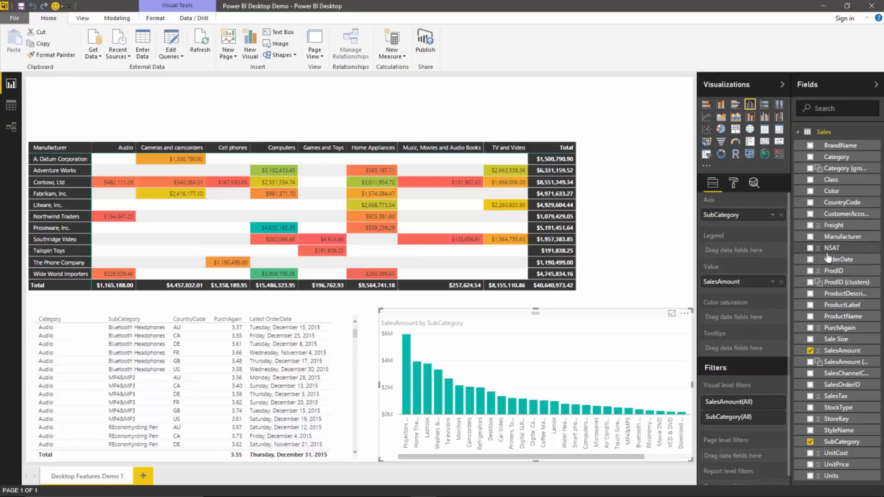
left_click_drag(829, 248, 750, 350)
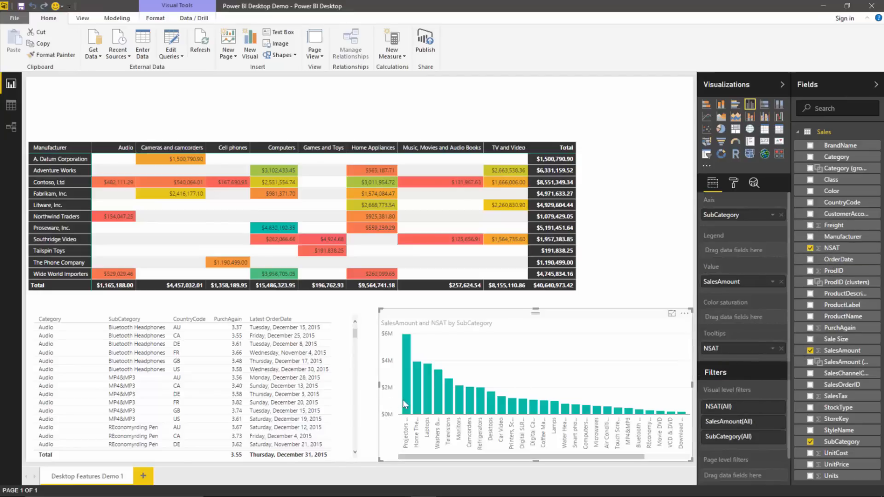
mouse_move(405, 400)
mouse_move(409, 360)
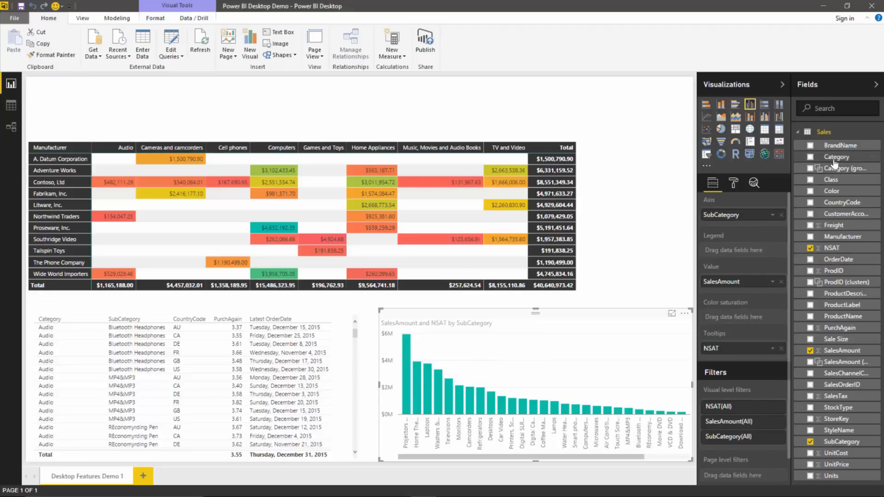
Add Category to the column chart's tooltips with the First aggregation and review the other aggregations offered for it.
left_click_drag(834, 162, 735, 362)
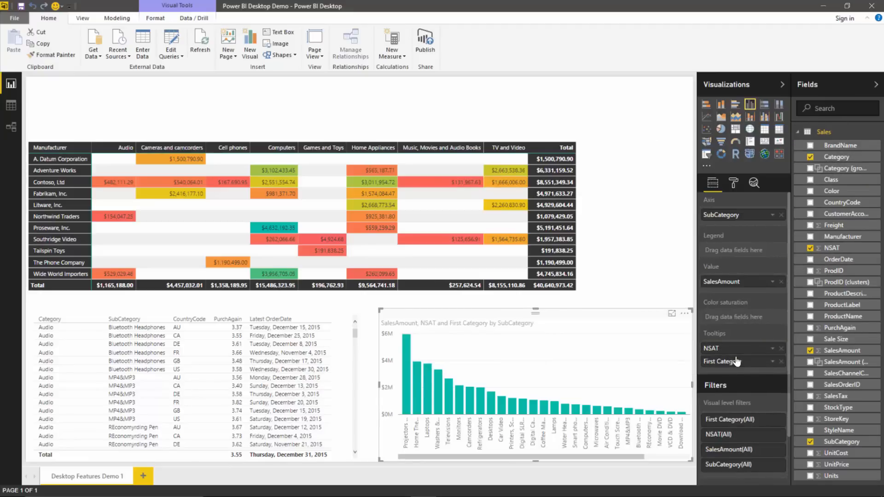
left_click(773, 363)
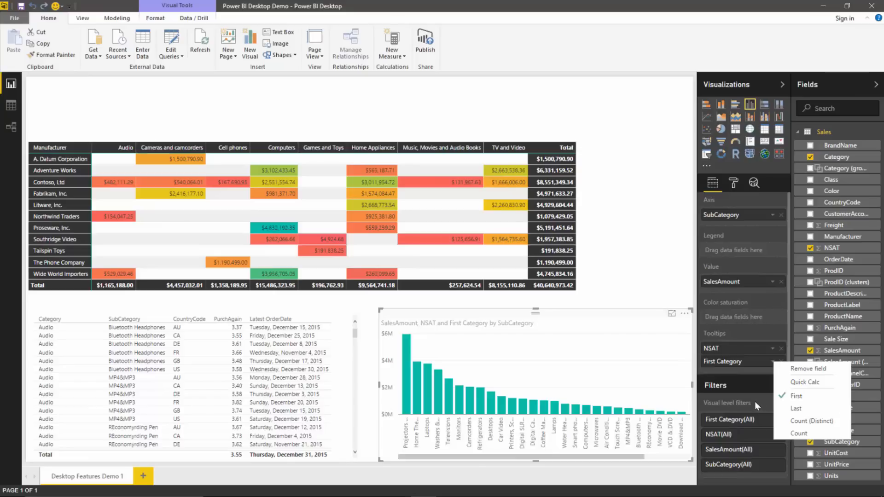
left_click(451, 335)
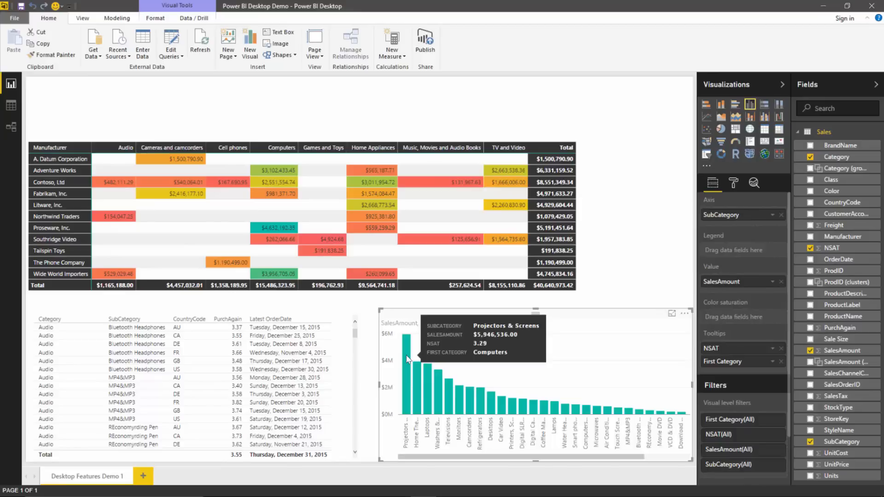
Check the feature slide, return to Power BI Desktop and turn on word wrap for the table's column headers.
key("alt+Tab")
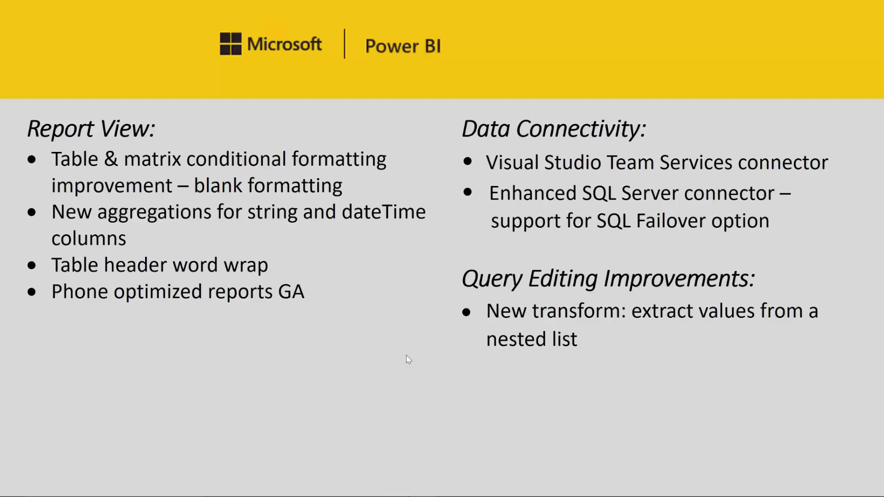
key("alt+Tab")
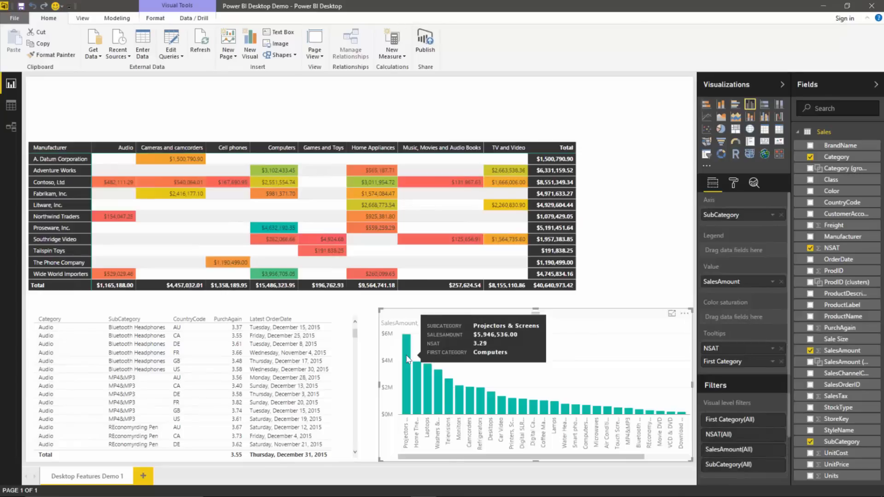
left_click(270, 315)
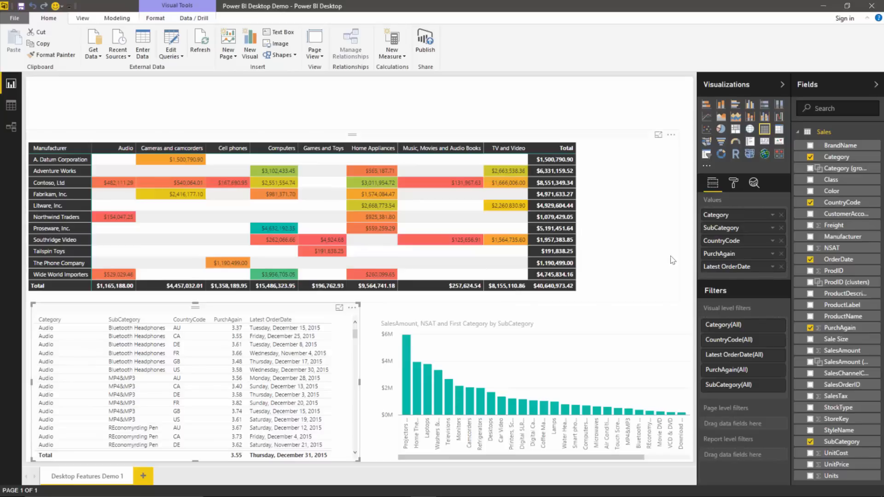
left_click(733, 184)
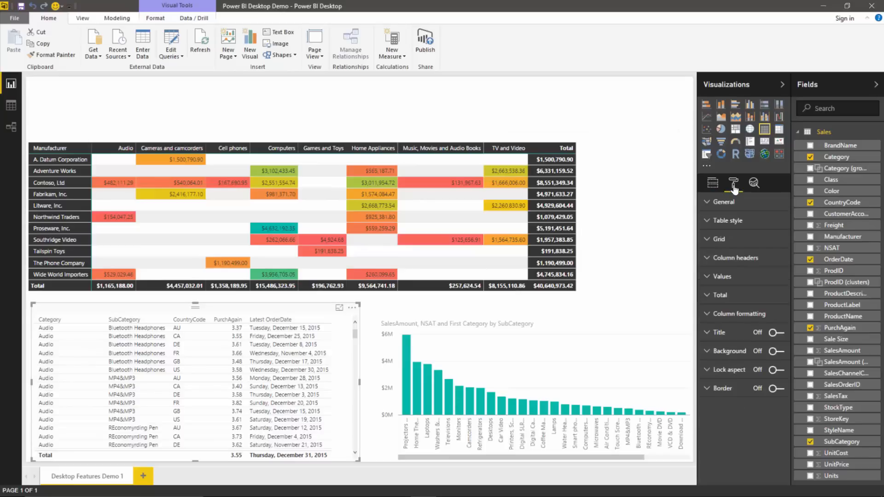
left_click(735, 260)
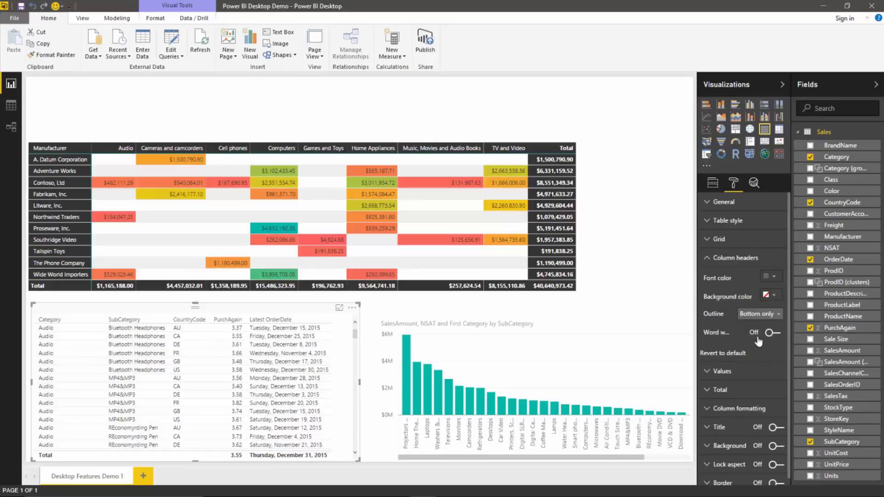
left_click(776, 334)
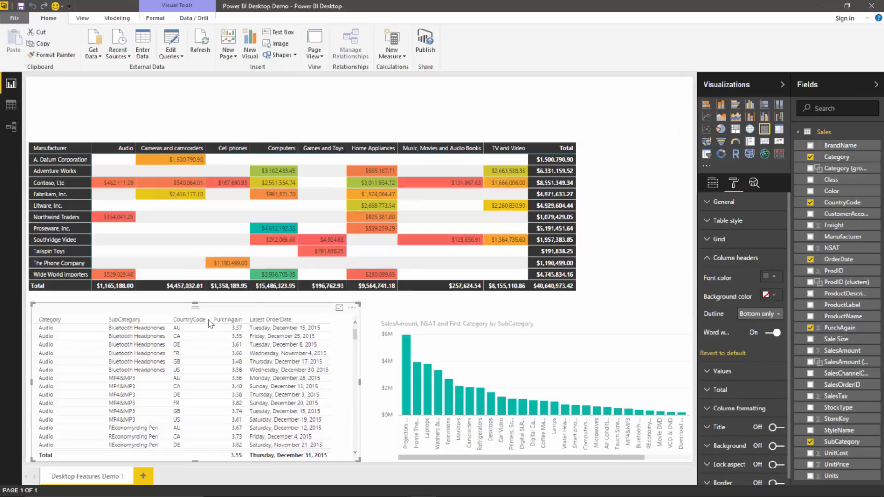
Narrow the table's CountryCode and PurchAgain columns until their headers wrap, and shrink the table's width to fit.
left_click_drag(206, 319, 198, 325)
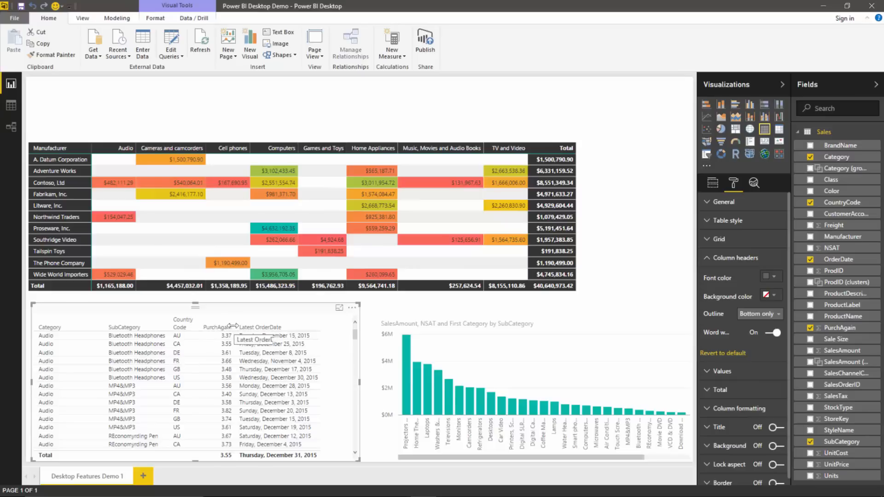
left_click_drag(232, 326, 221, 328)
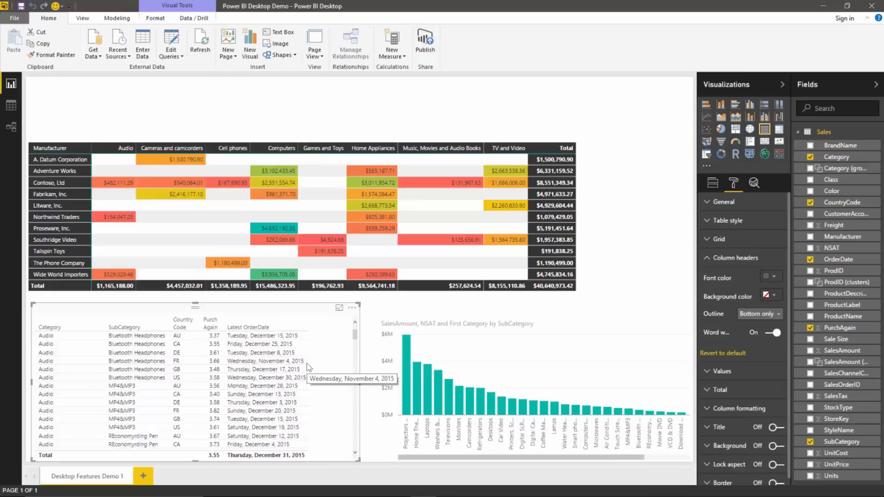
left_click_drag(359, 391, 323, 390)
Widen the column chart toward the narrowed table to fill the gap between them, and deselect it.
left_click(382, 379)
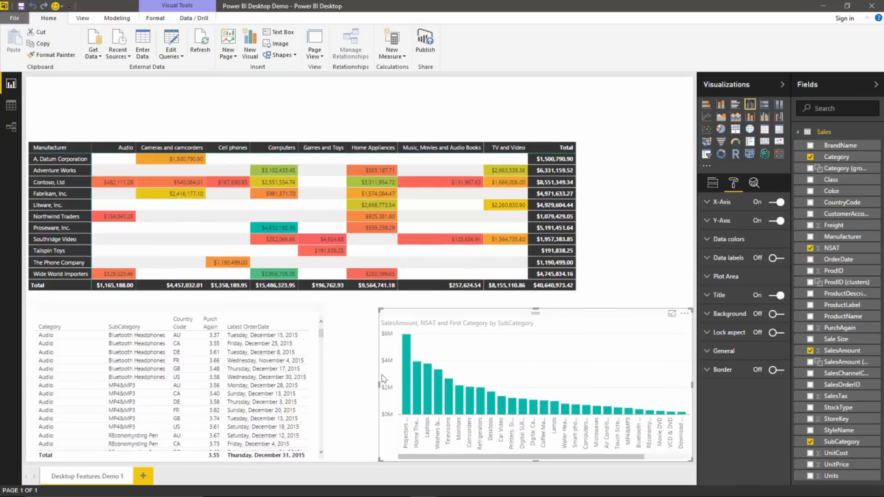
left_click_drag(381, 378, 329, 402)
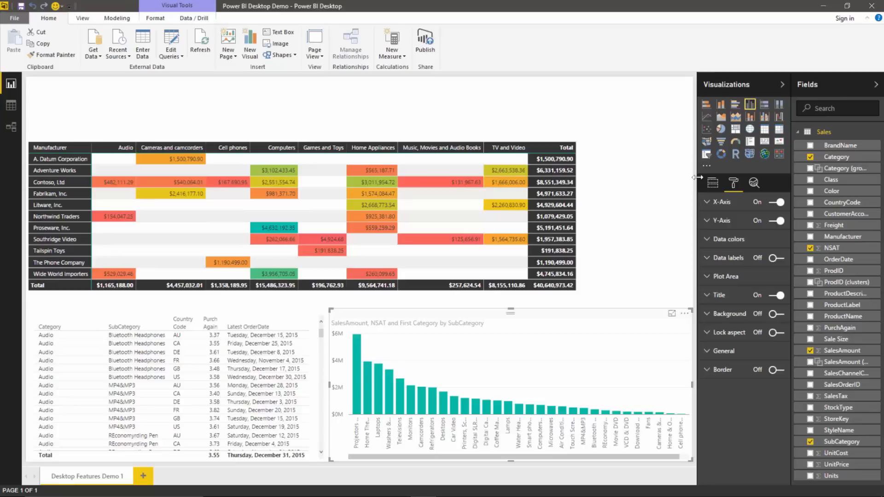
left_click(661, 113)
key("alt+Tab")
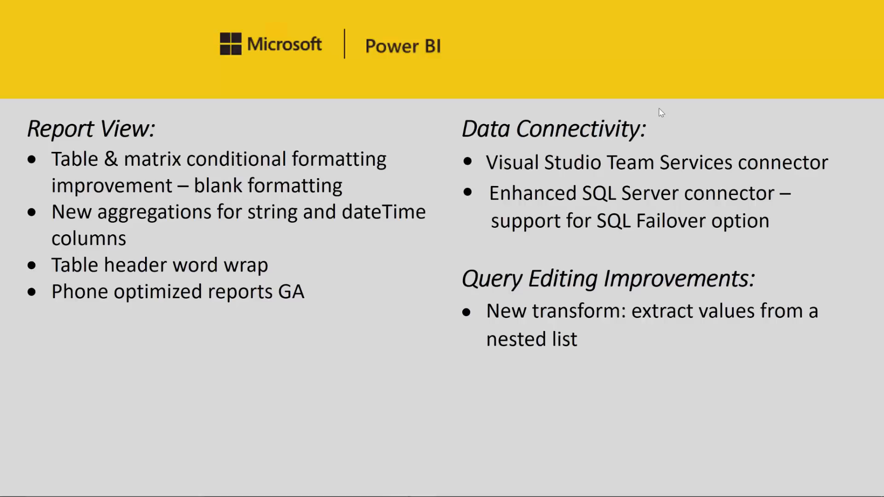
key("alt+Tab")
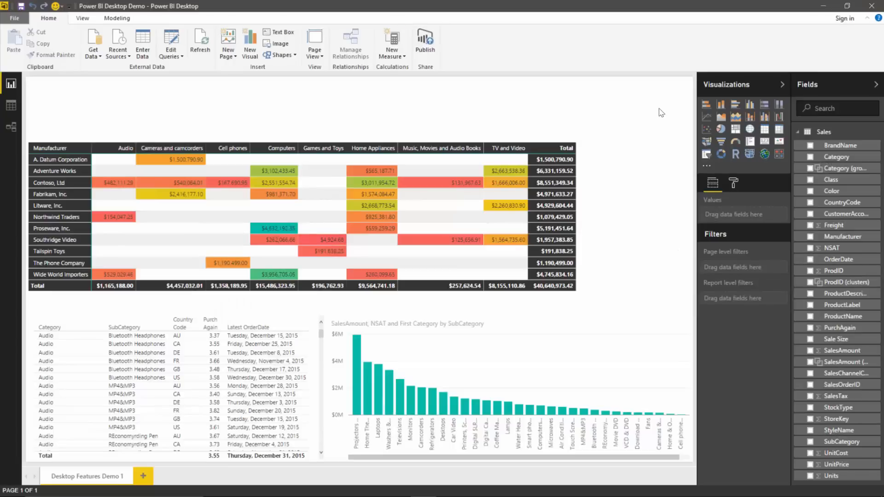
left_click(82, 18)
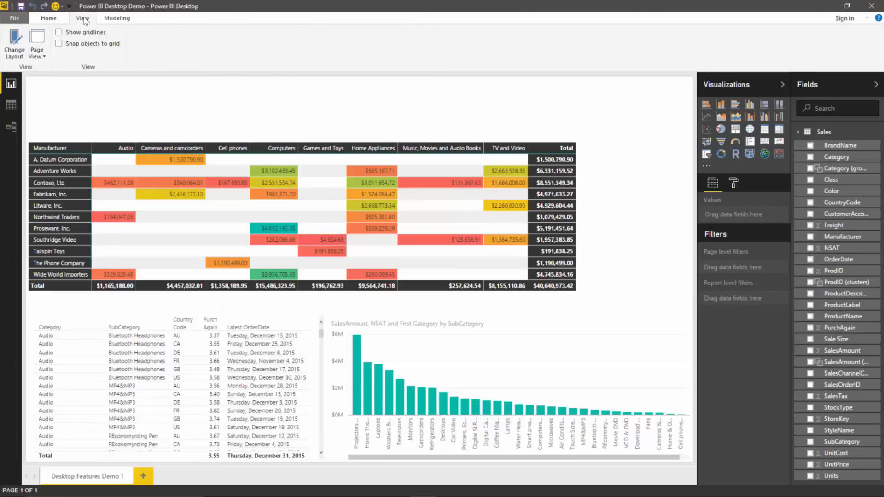
left_click(20, 60)
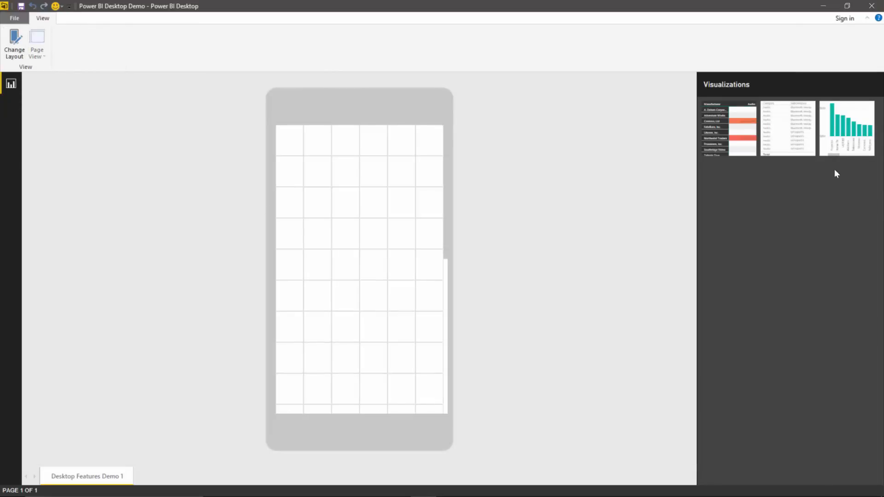
left_click_drag(852, 149, 338, 183)
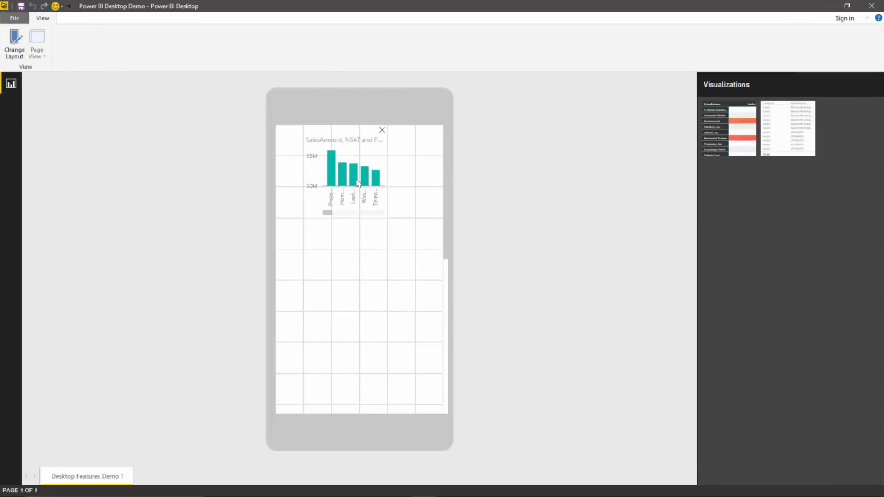
left_click_drag(360, 217, 454, 225)
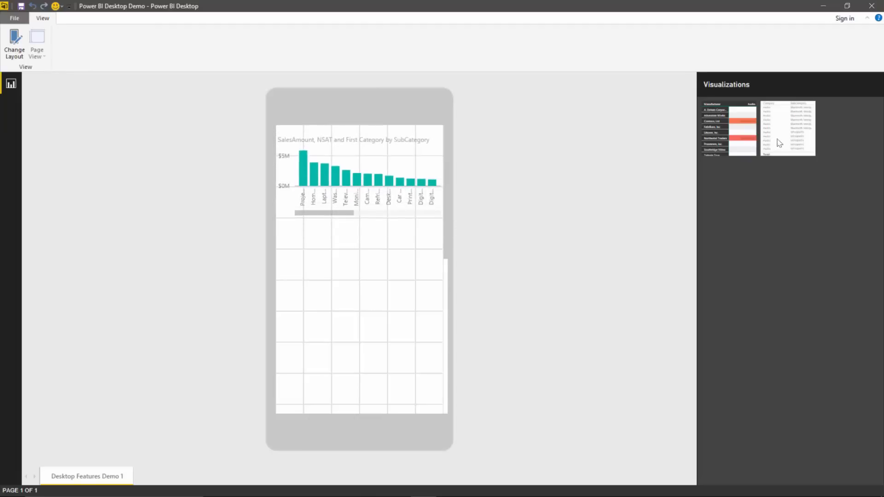
Place the table directly below the chart at the phone canvas's full width, and return to the desktop layout.
left_click_drag(779, 142, 299, 283)
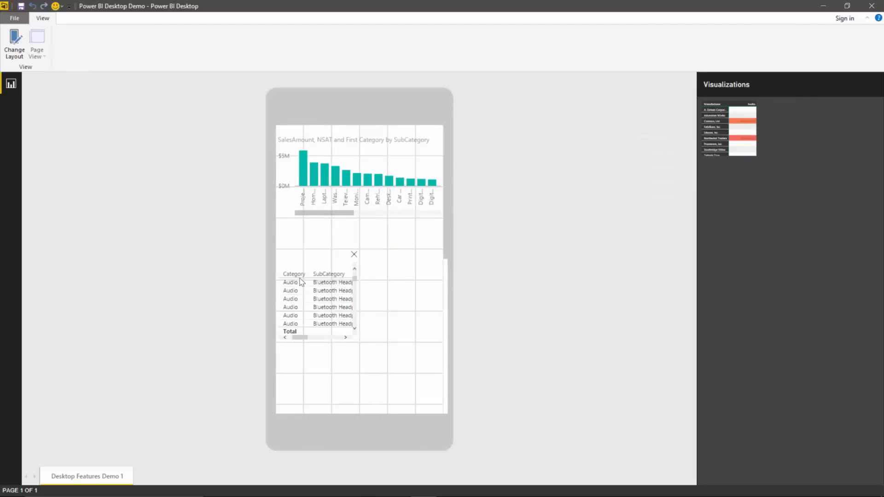
left_click_drag(312, 249, 311, 240)
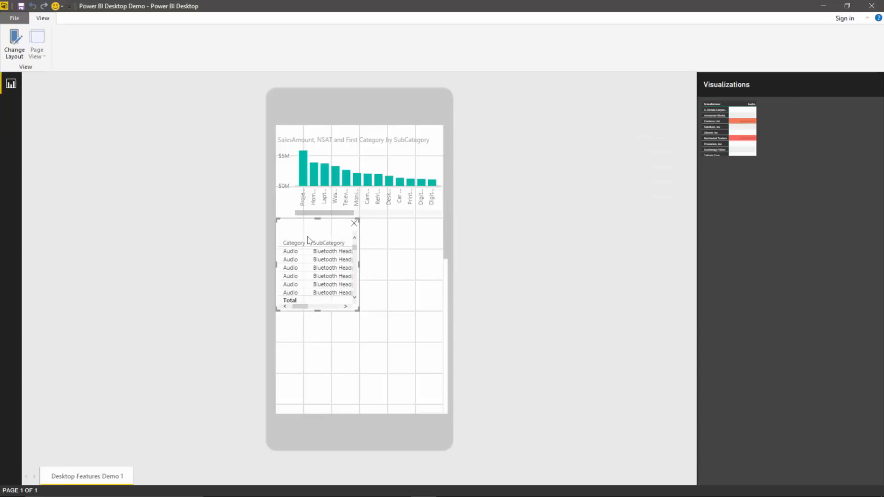
left_click_drag(354, 307, 445, 372)
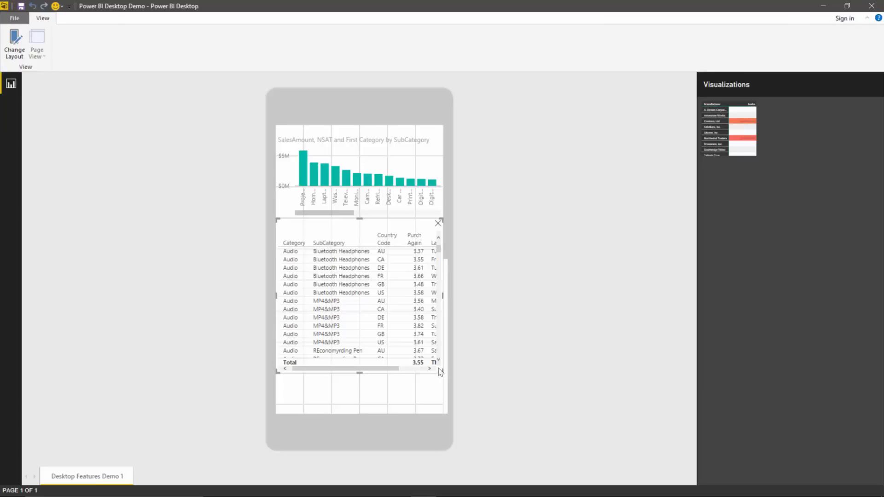
left_click(14, 55)
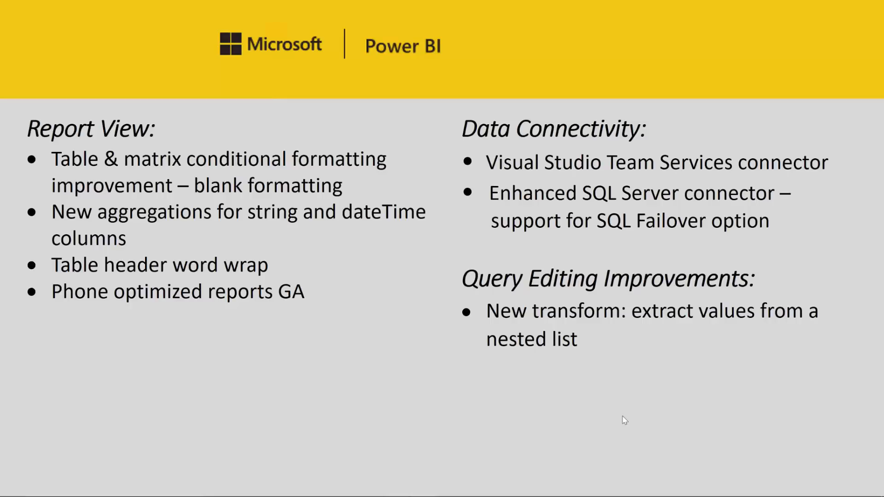
Switch to Power BI Desktop, open the Visual Studio Team Services (Beta) online service connector to examine its connection fields, and cancel it.
key("alt+Tab")
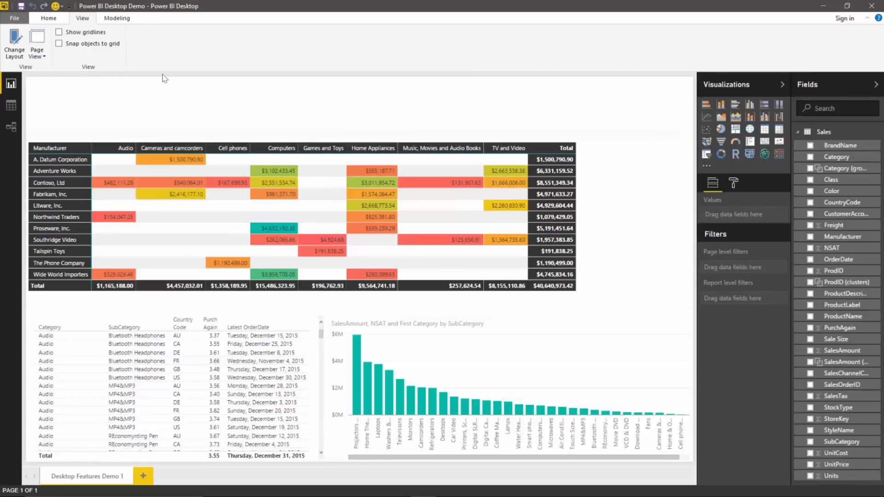
left_click(49, 18)
left_click(94, 43)
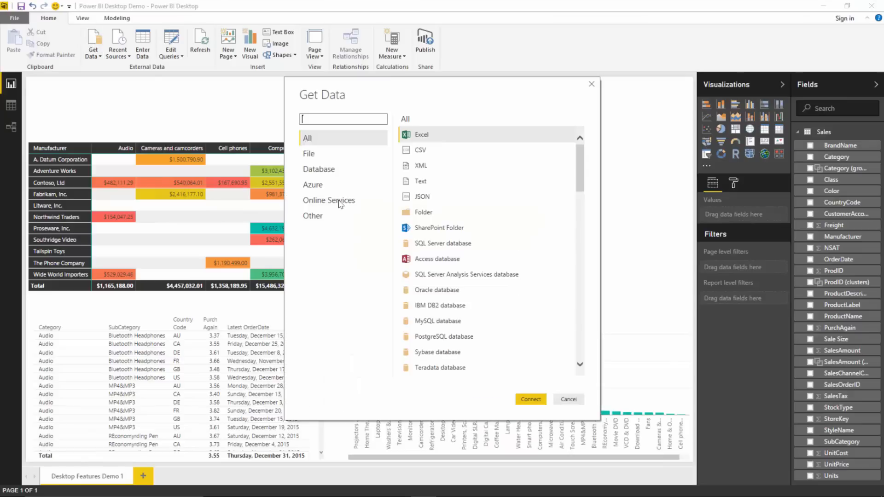
left_click(341, 204)
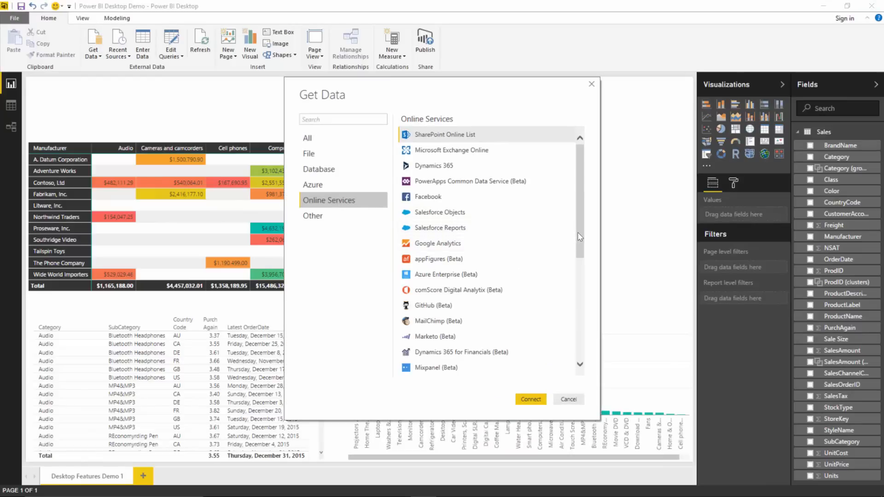
left_click_drag(577, 233, 575, 355)
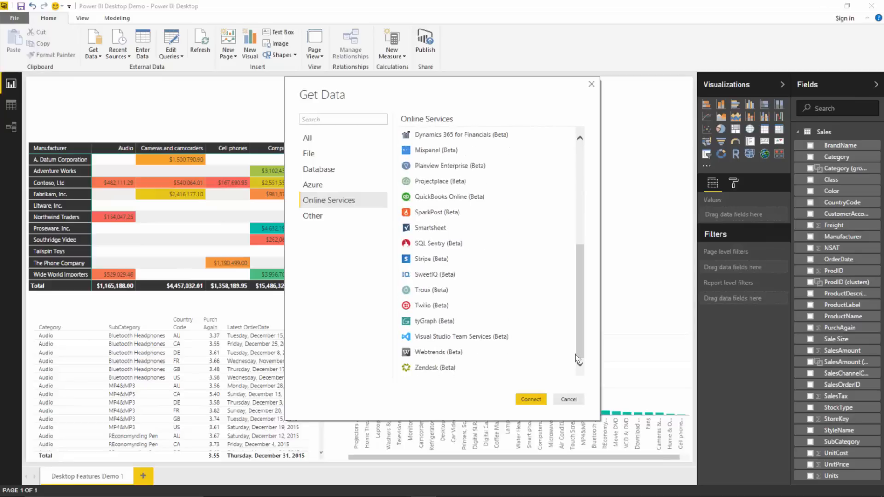
left_click(503, 344)
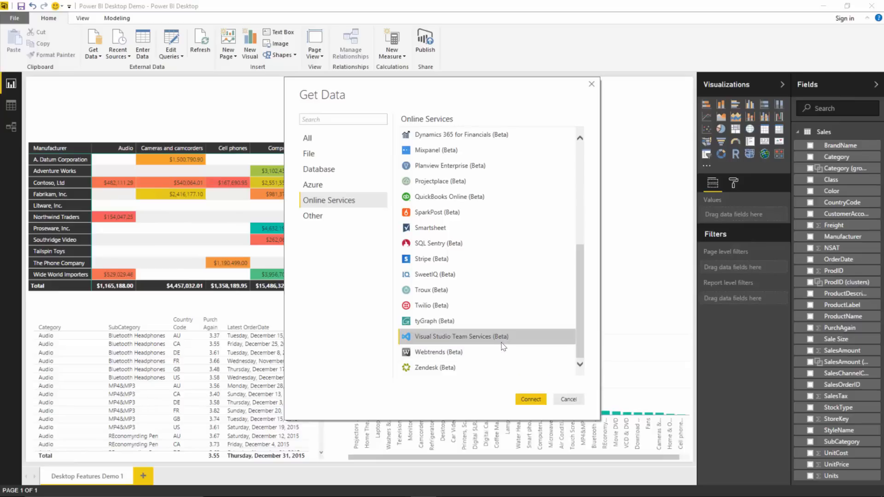
left_click(520, 400)
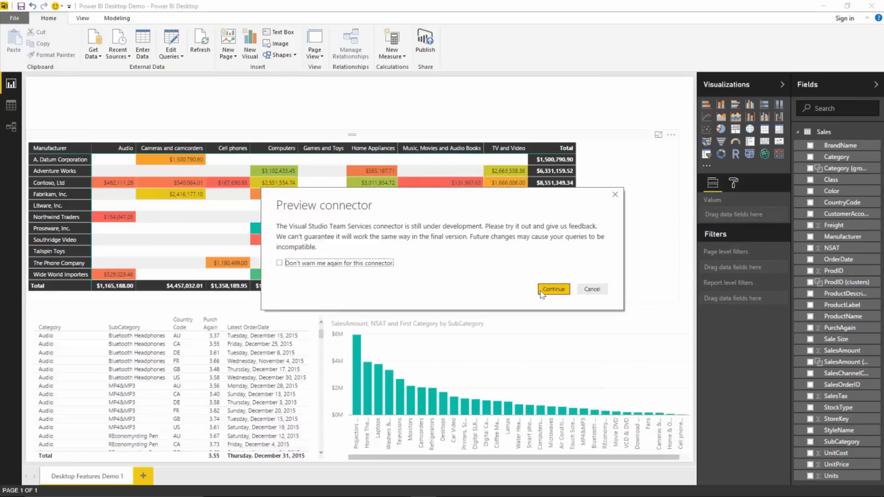
left_click(544, 290)
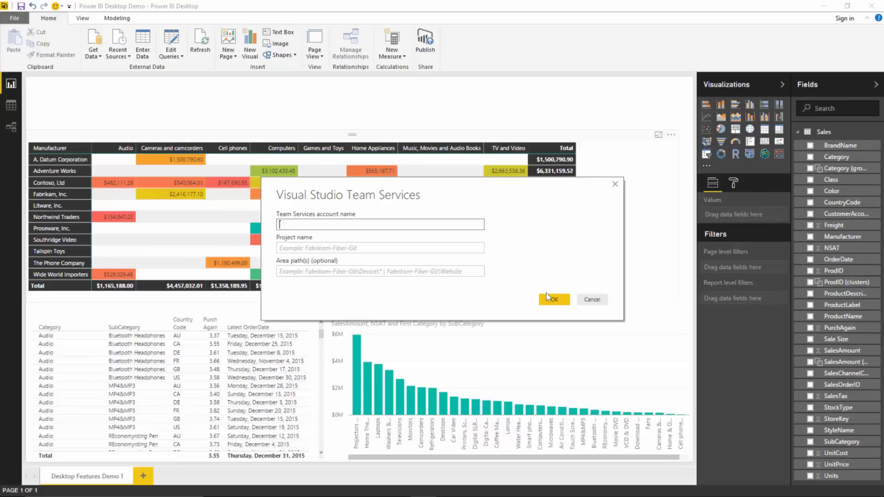
left_click(589, 300)
Enable SQL Server Failover support in the advanced options of a new SQL Server database connection, and cancel the connection.
key("alt+Tab")
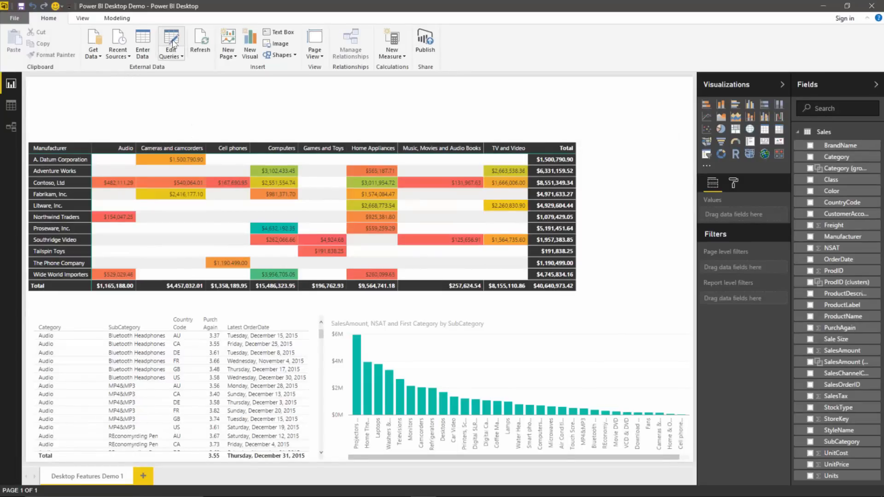
left_click(101, 43)
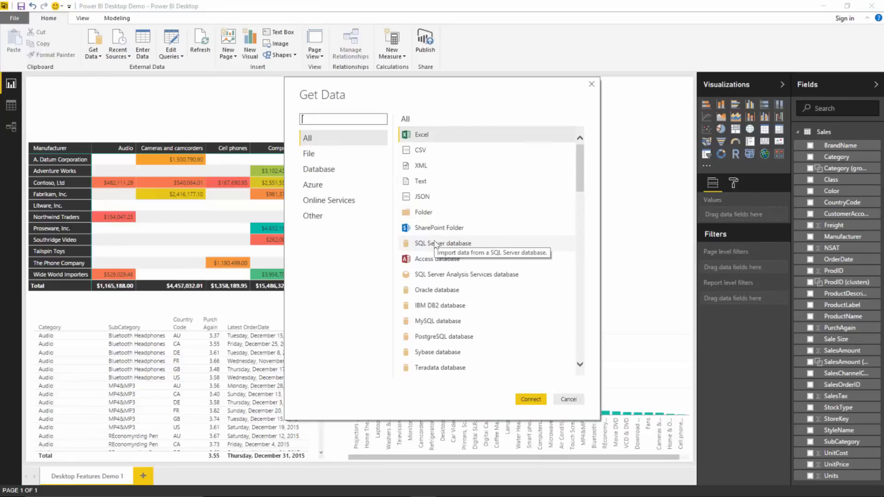
key("Escape")
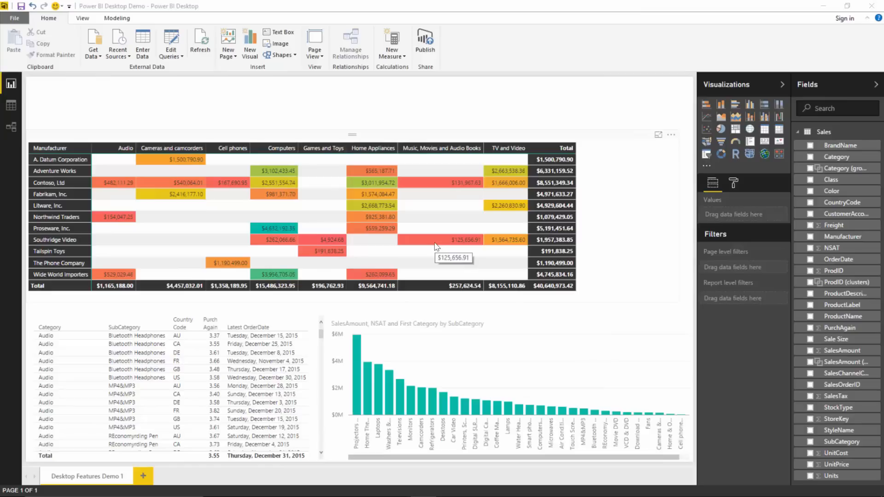
left_click(325, 290)
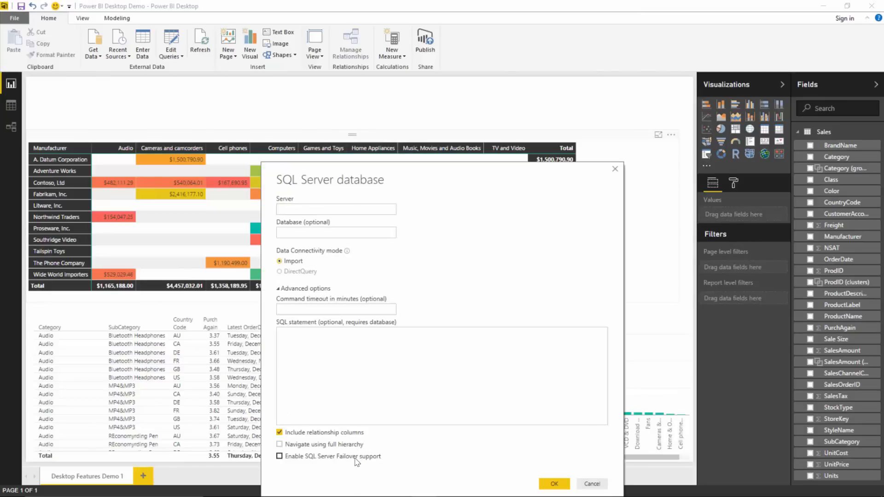
left_click(330, 460)
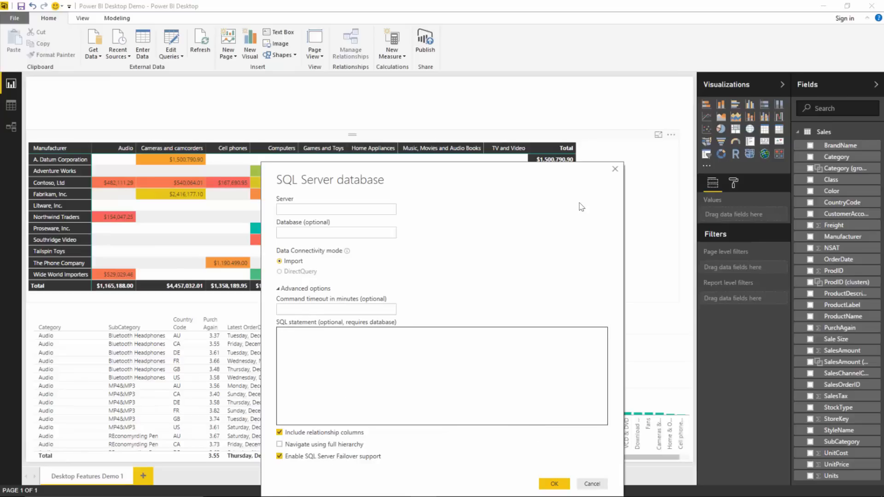
left_click_drag(545, 178, 541, 128)
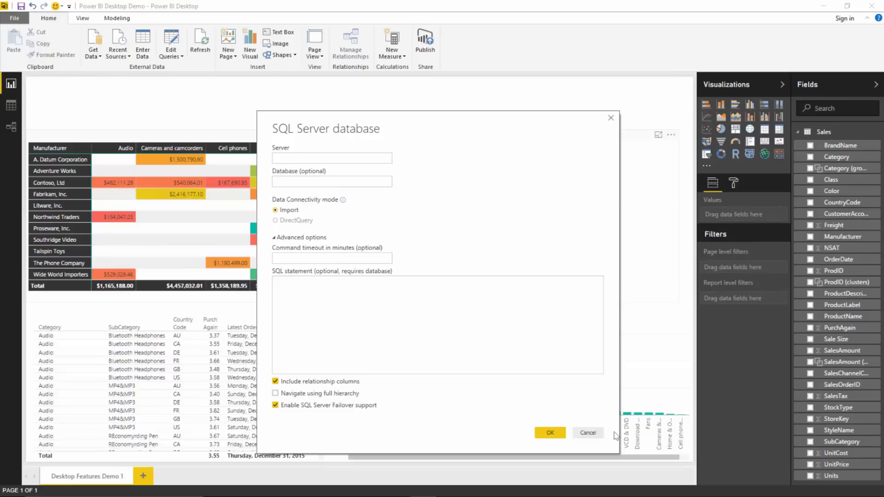
left_click(587, 434)
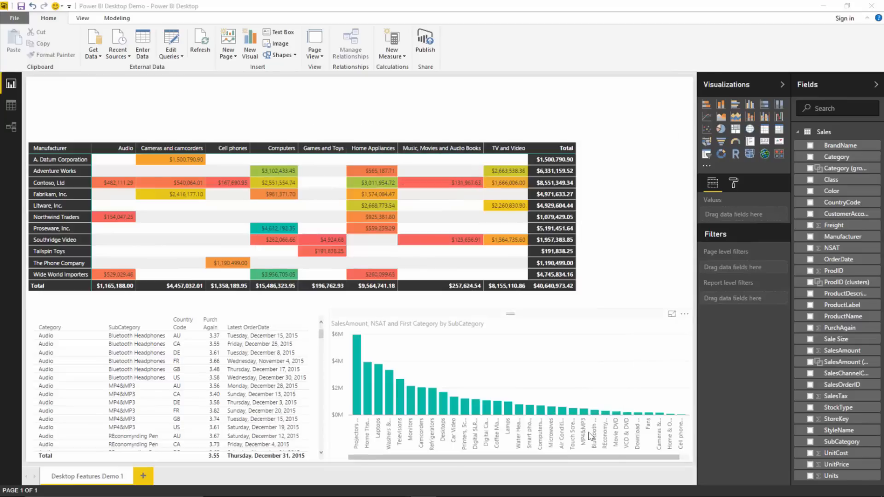